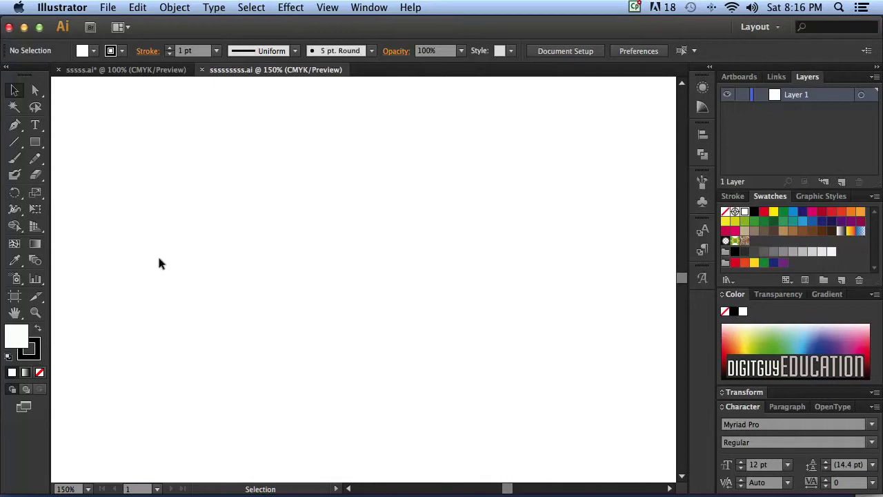
Step: Choose the Shape Builder Tool from its toolbox flyout
drag(14, 225, 59, 225)
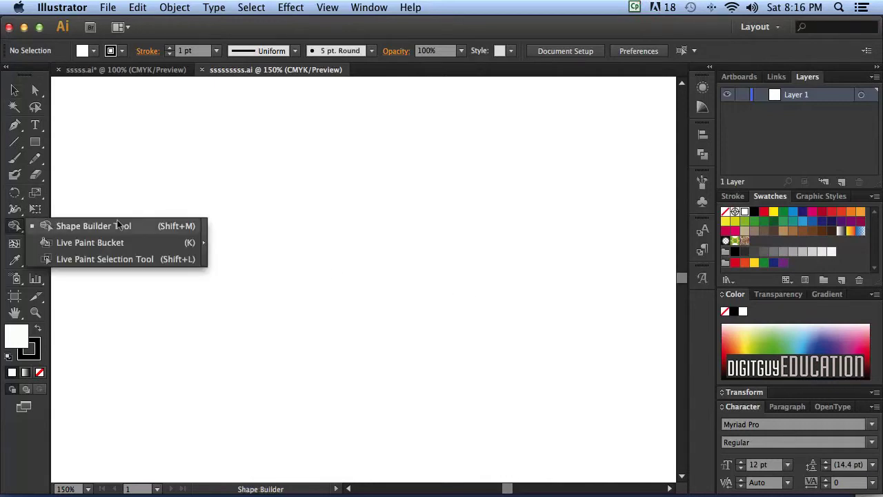
drag(118, 225, 120, 227)
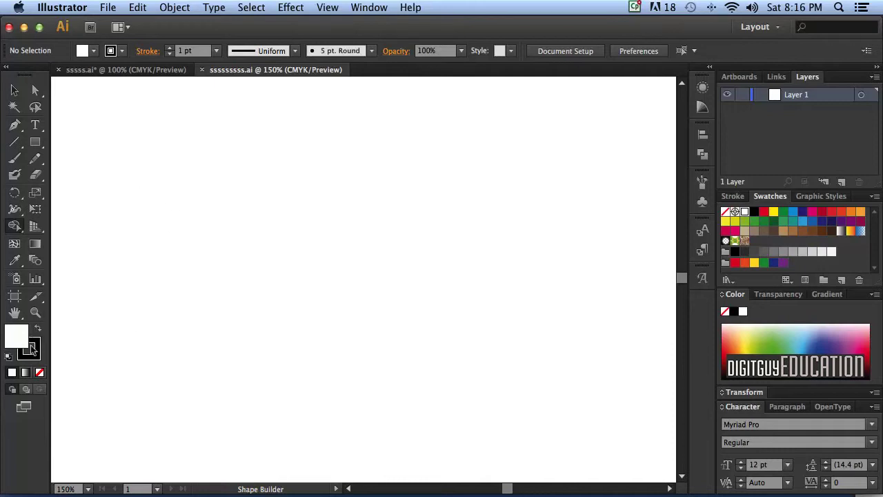
Step: With no fill and a thin black stroke, draw a wide rectangle across the page
click(39, 373)
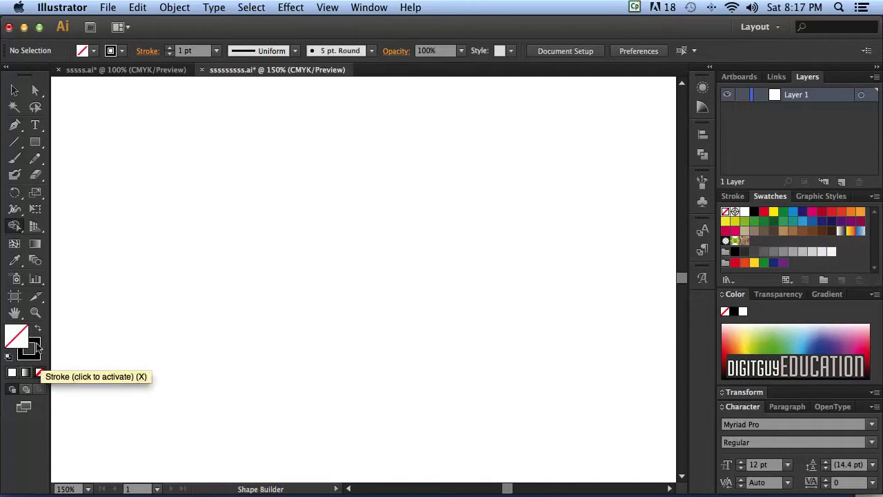
click(34, 347)
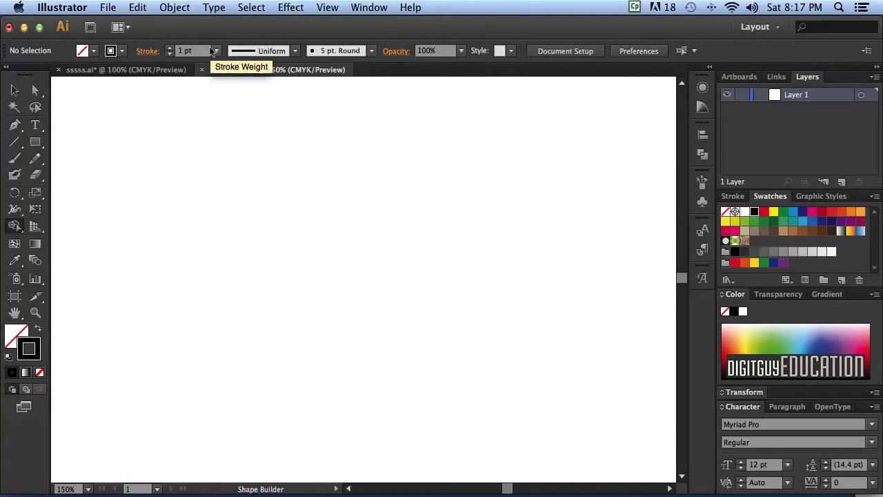
click(216, 51)
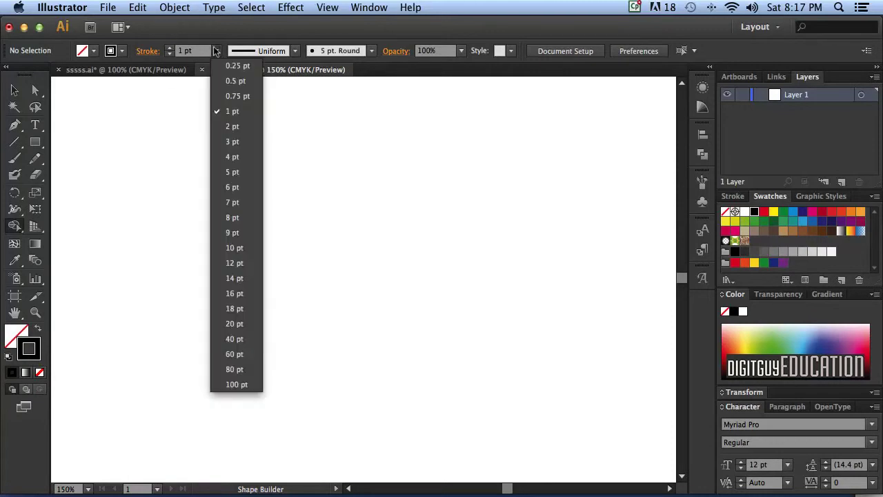
click(247, 126)
click(31, 140)
click(79, 141)
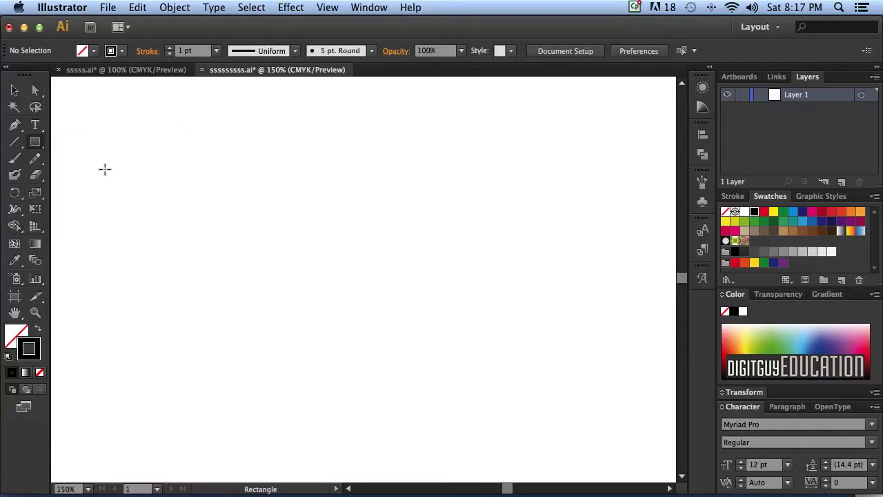
drag(92, 167, 625, 412)
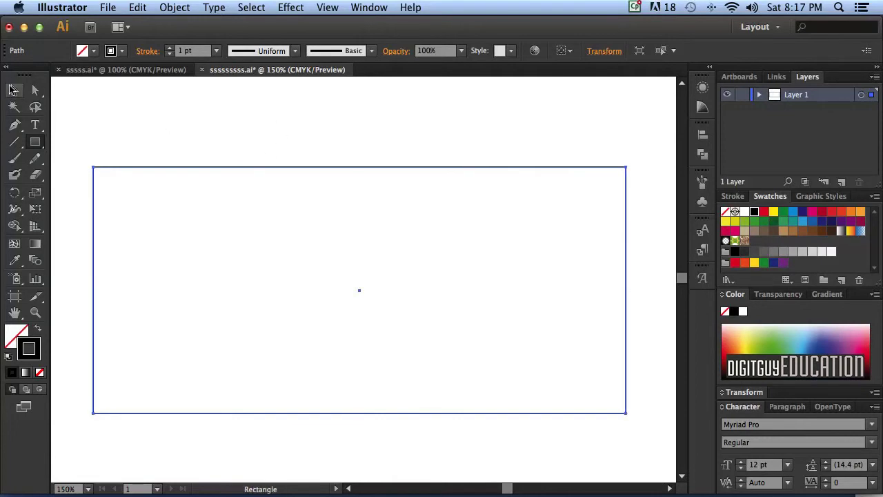
Step: Undo the accidentally duplicated copy of the rectangle
key(v)
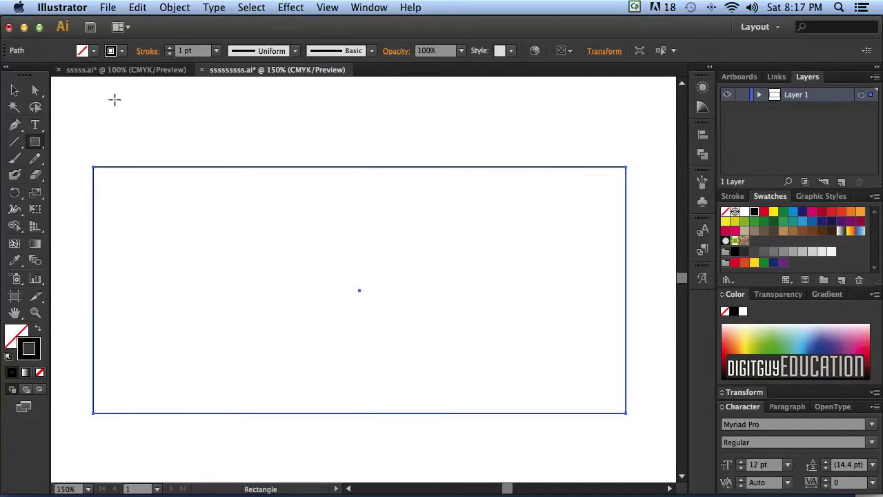
click(12, 90)
drag(193, 169, 193, 148)
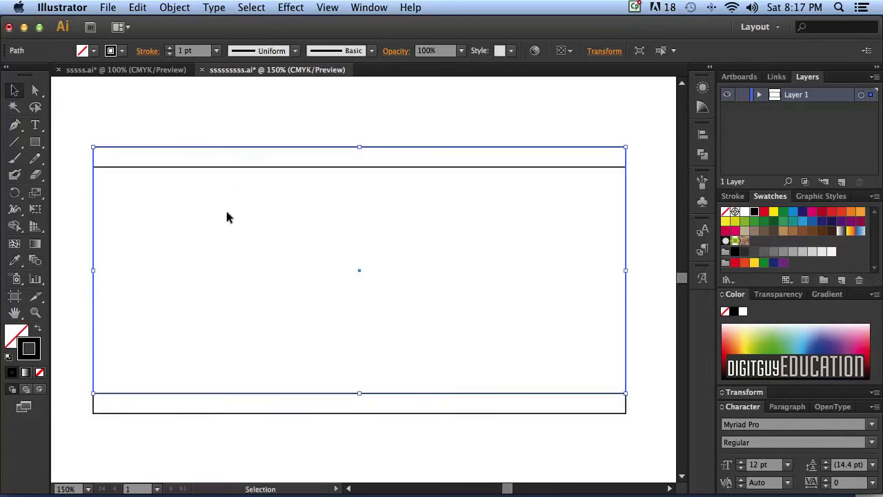
key(super+z)
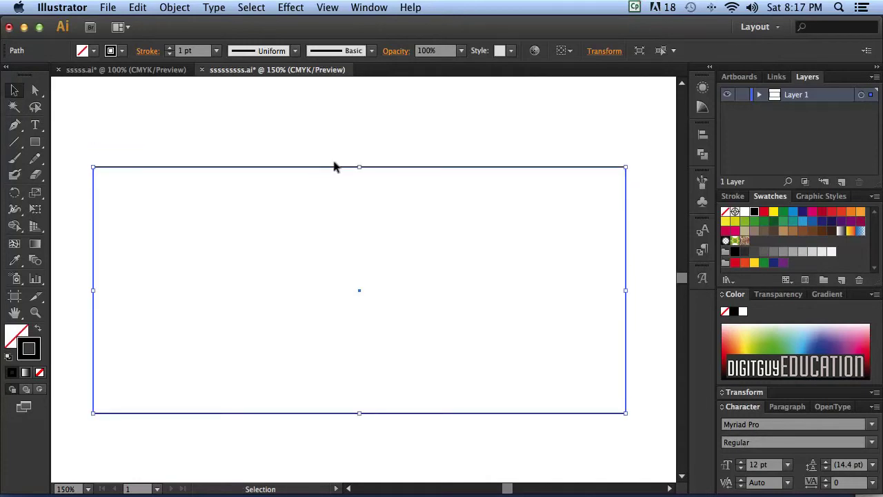
Step: Apply a Rounded Rectangle effect: 0 mm extra width and height, 26 mm corner radius
click(288, 7)
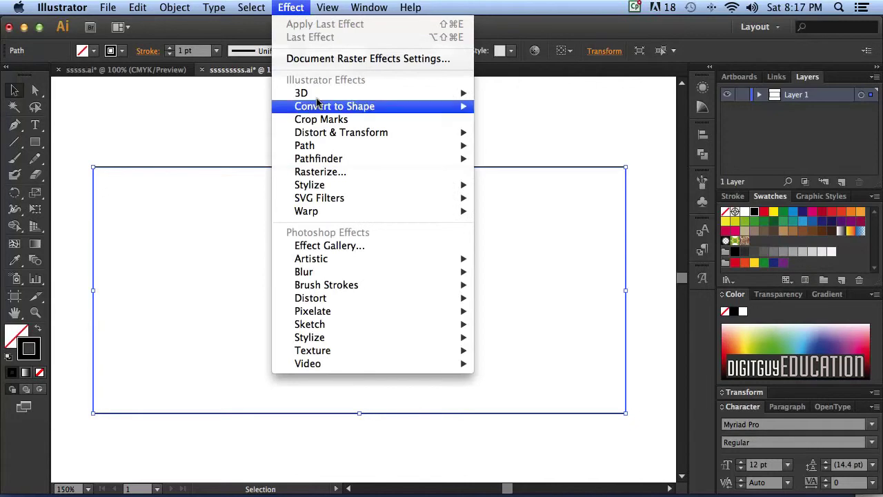
mouse_move(317, 103)
click(580, 120)
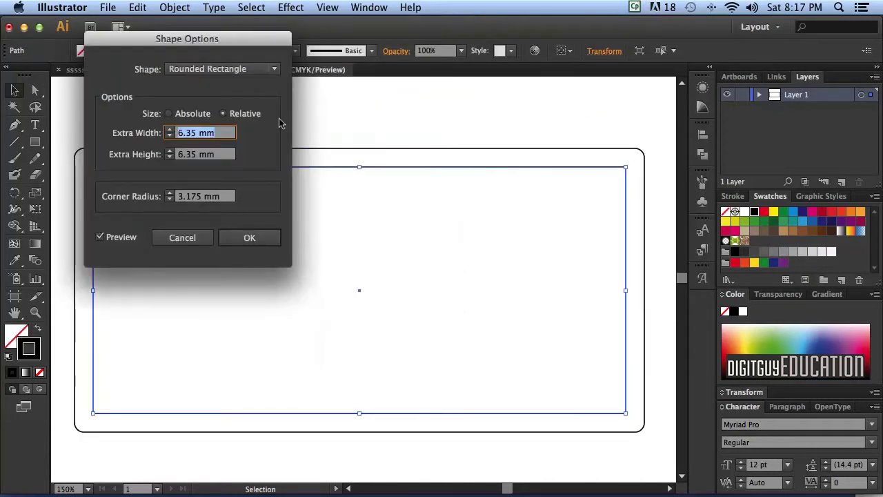
text(0)
key(Tab)
text(0)
key(Tab)
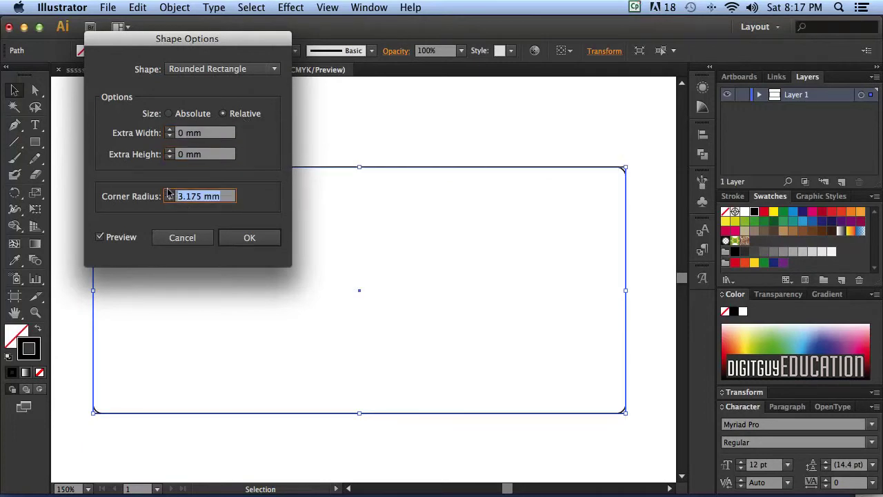
text(18)
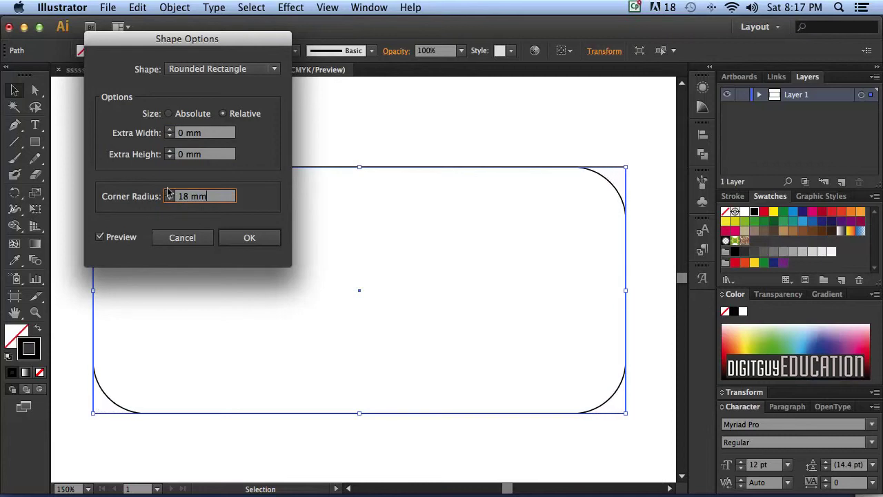
click(169, 192)
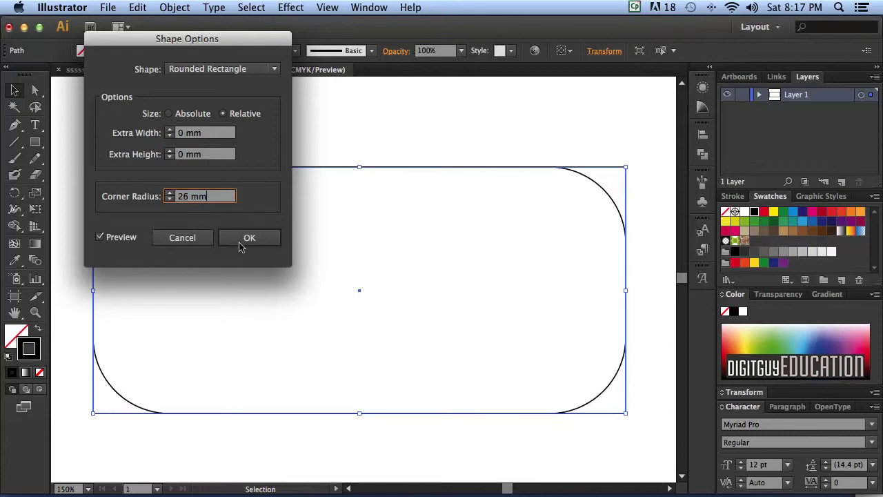
click(259, 242)
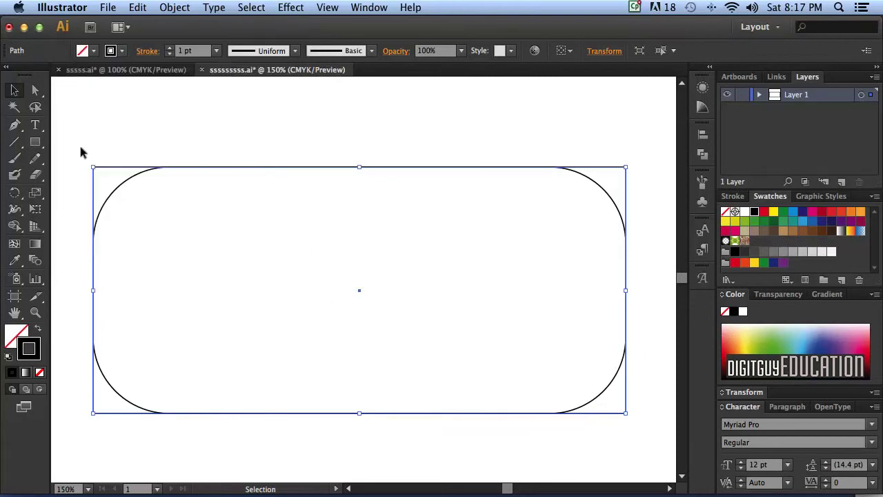
Step: Select the rounded rectangle and use Expand Appearance to make it an ordinary path
drag(81, 148, 628, 334)
key(space)
drag(377, 352, 376, 418)
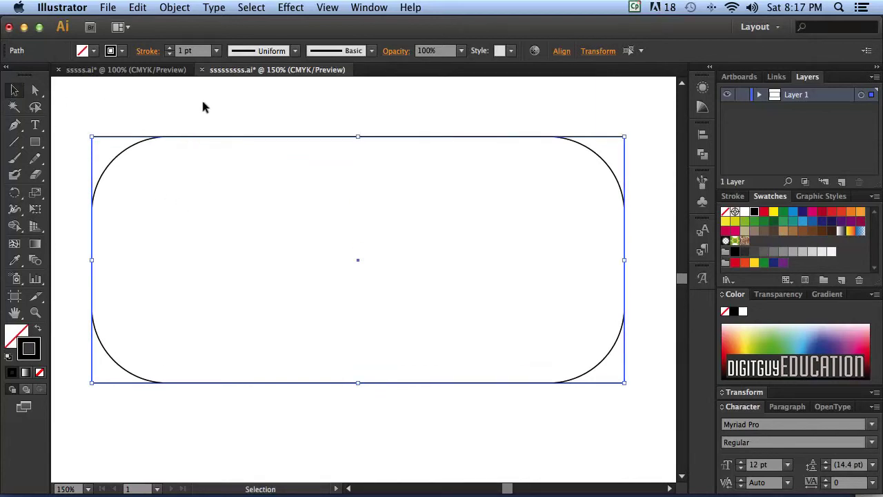
click(175, 7)
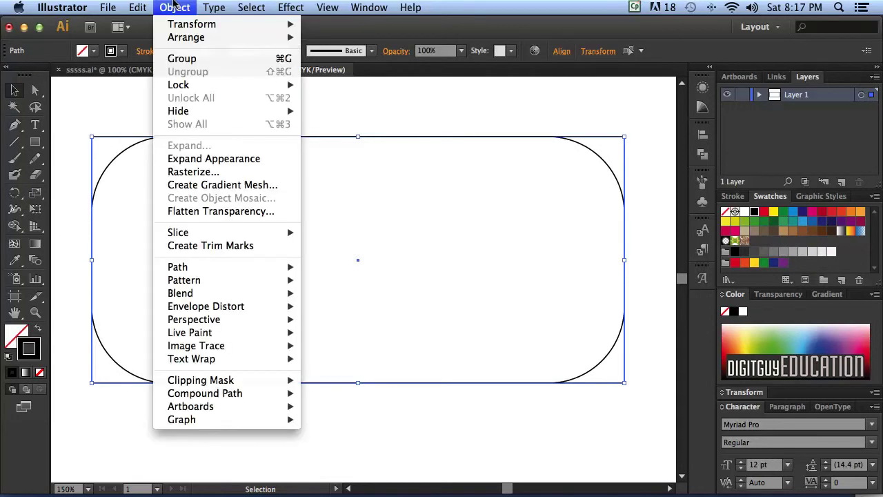
click(194, 159)
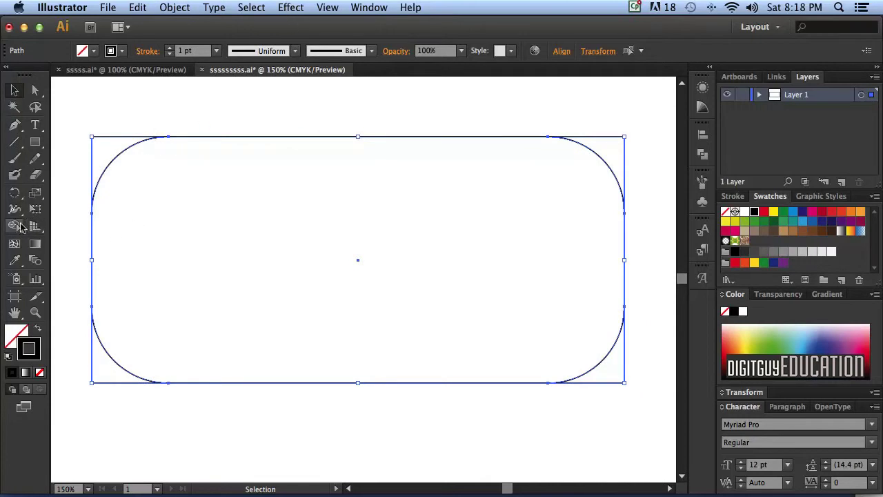
Step: Use Shape Builder to merge the top-left, top-right and bottom-right corner pieces, then deselect
drag(14, 228, 77, 229)
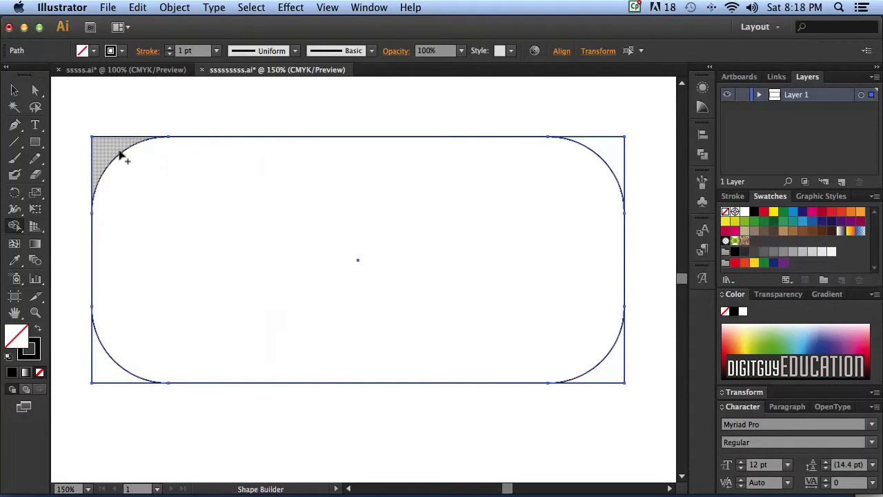
drag(163, 207, 105, 152)
drag(556, 203, 623, 144)
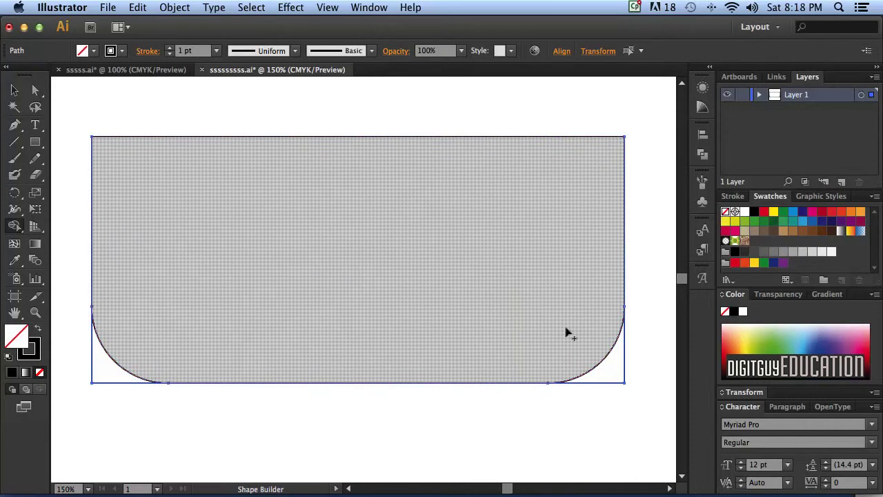
mouse_move(552, 320)
mouse_down()
mouse_move(636, 377)
mouse_move(610, 376)
mouse_up()
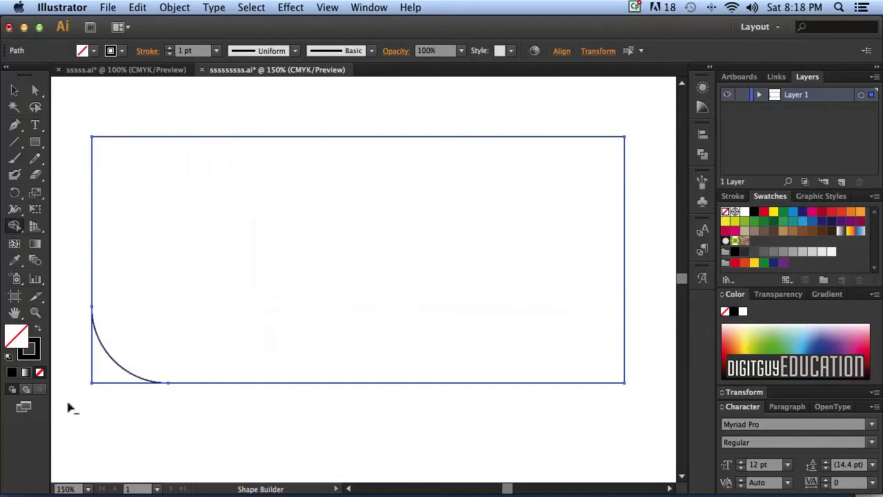
drag(69, 403, 104, 368)
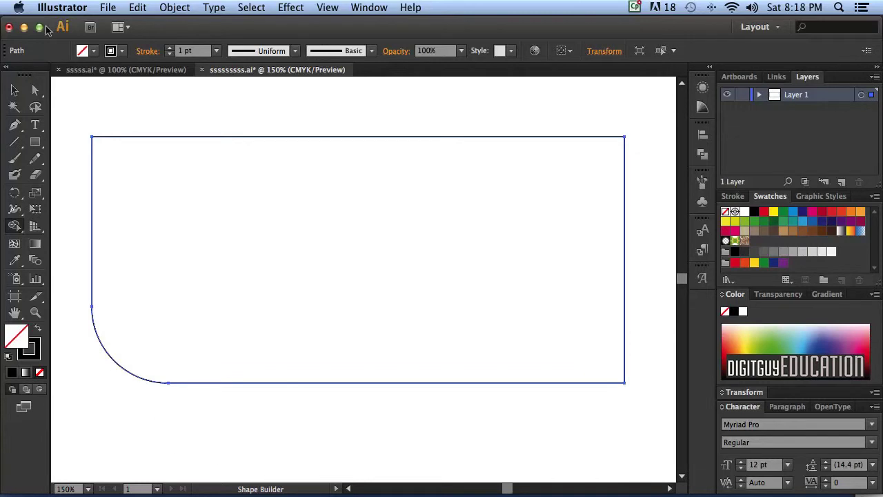
click(12, 89)
click(124, 169)
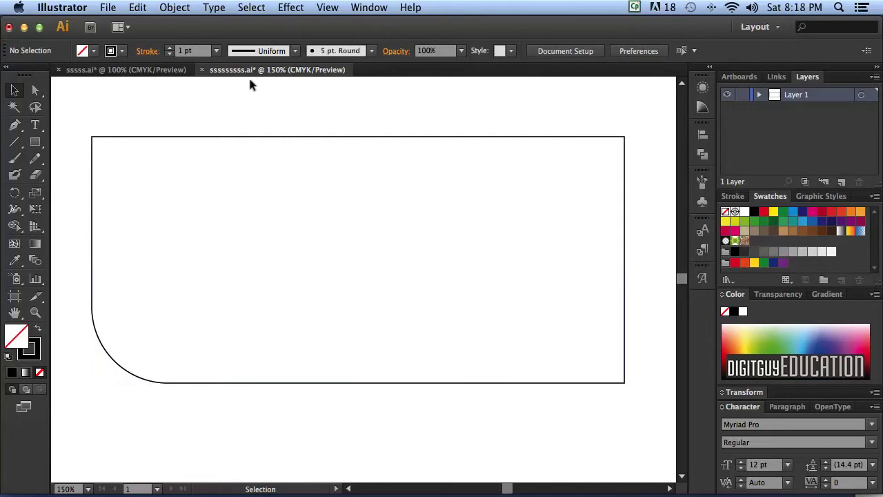
Step: In the Taste of Sydney brochure, draw a rectangle over the Taste Producers Market photo
click(159, 70)
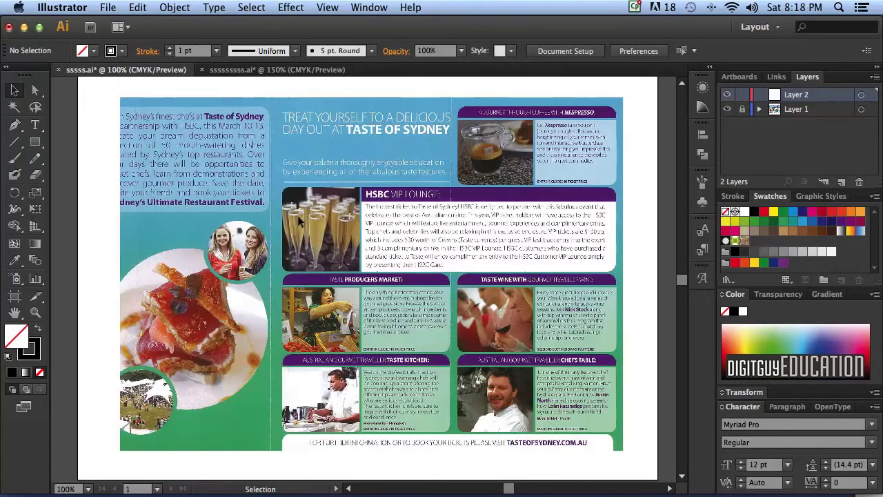
key(super+equal)
key(super+equal)
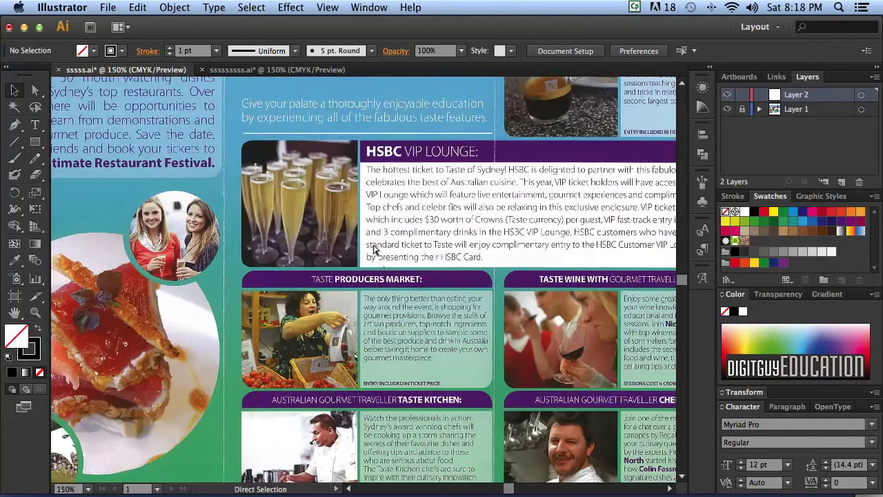
key(super+equal)
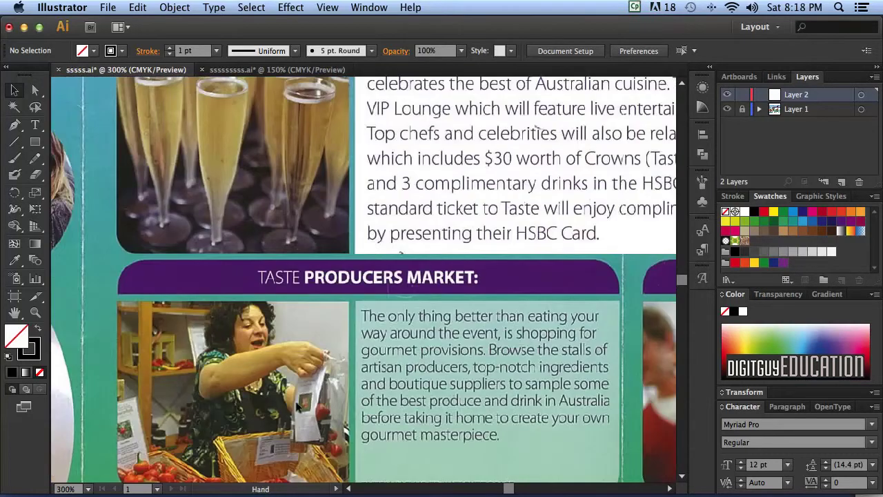
drag(275, 429, 334, 274)
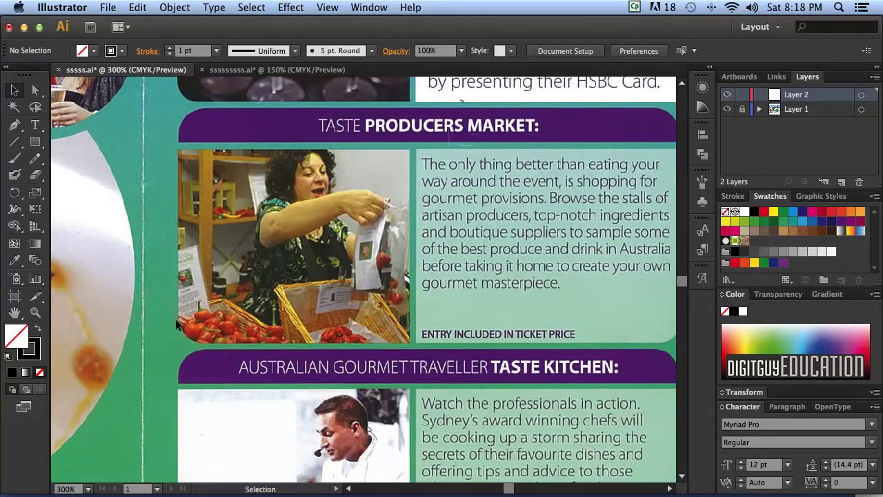
click(35, 142)
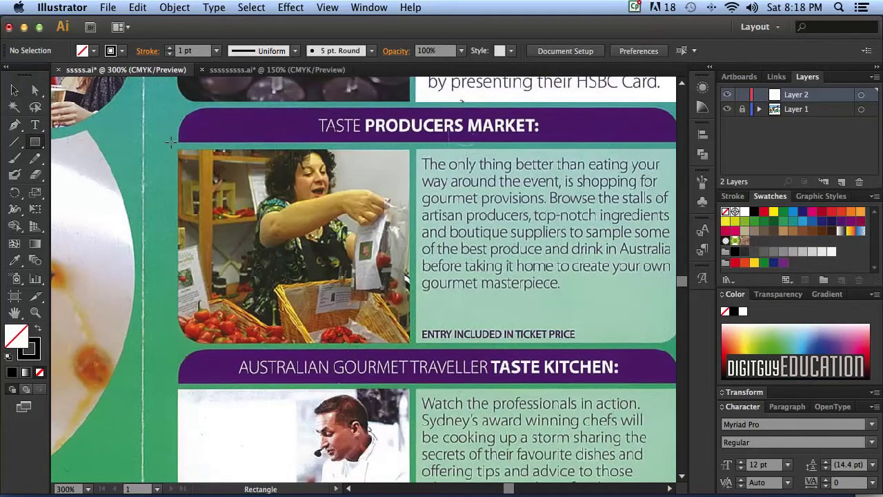
drag(178, 150, 410, 344)
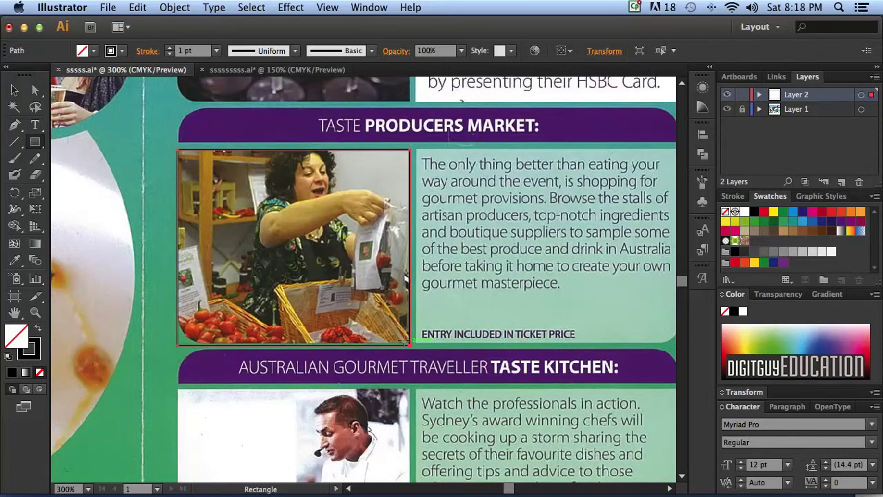
key(super+equal)
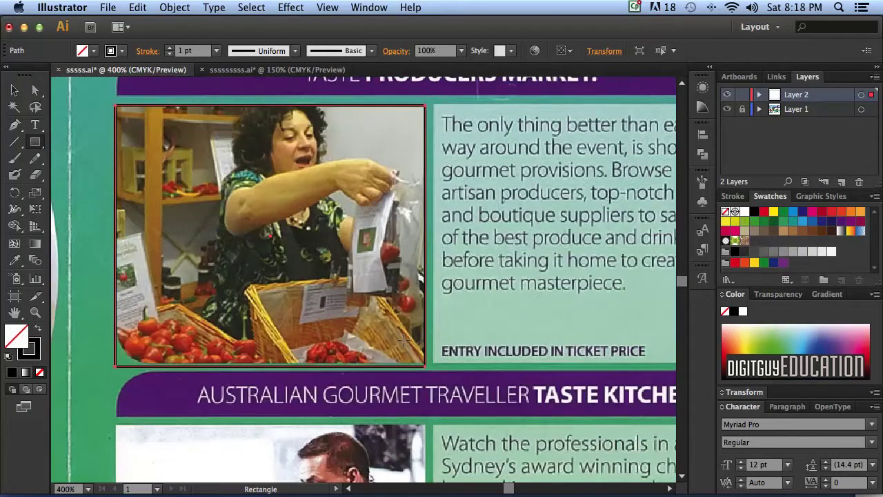
drag(301, 262, 339, 300)
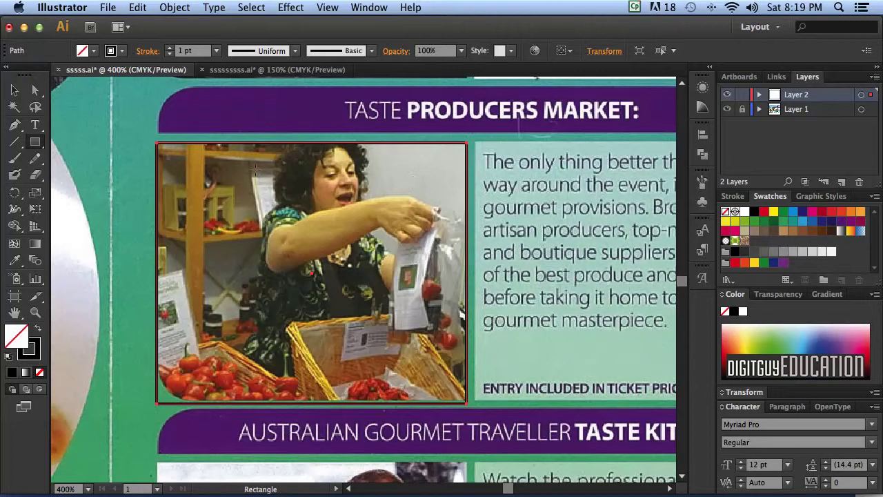
Step: Apply a Rounded Rectangle effect to the frame with 0 mm extra width and height
click(292, 8)
mouse_move(330, 107)
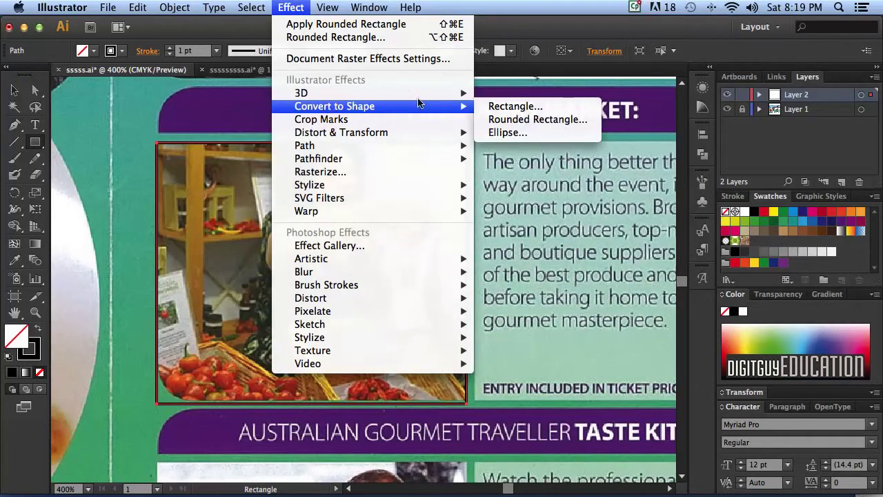
click(508, 119)
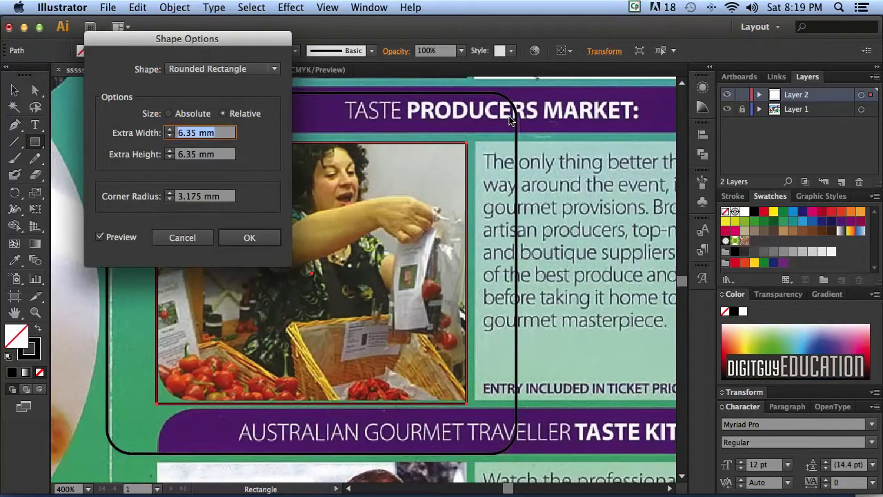
text(0)
key(Tab)
text(0)
key(Tab)
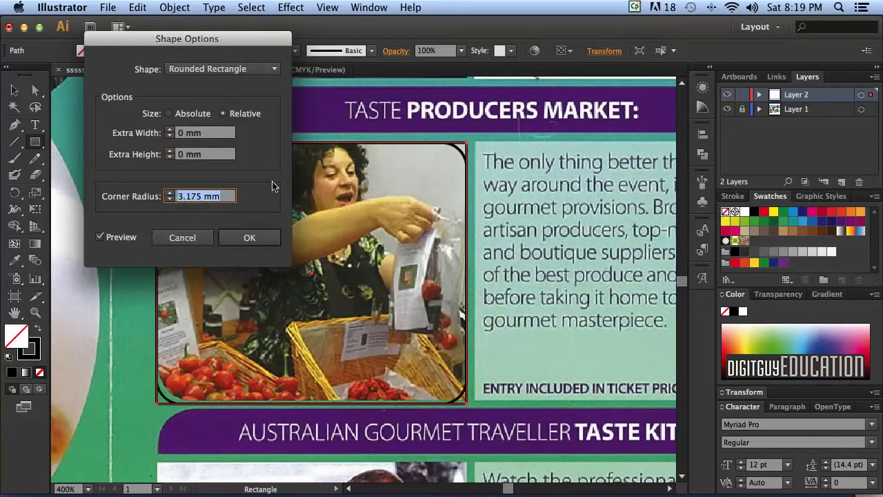
Step: Set the rounded rectangle's corner radius to 5 mm and confirm
click(168, 193)
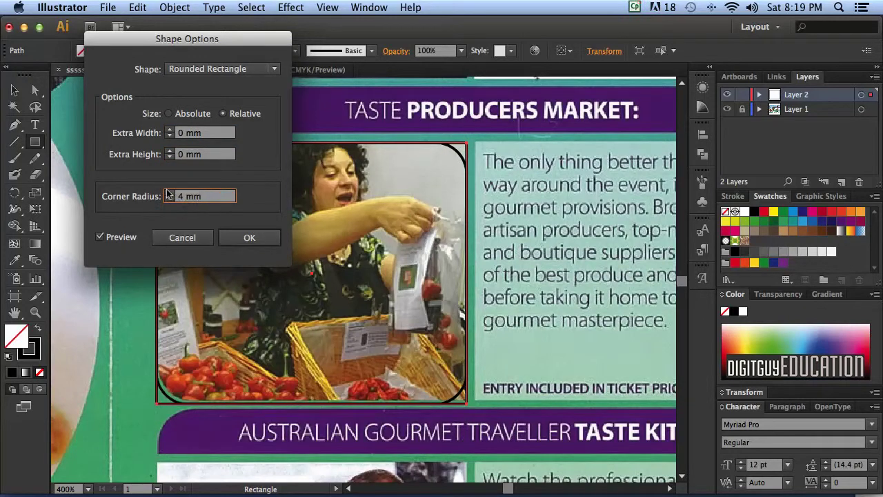
click(168, 193)
click(168, 193)
click(169, 193)
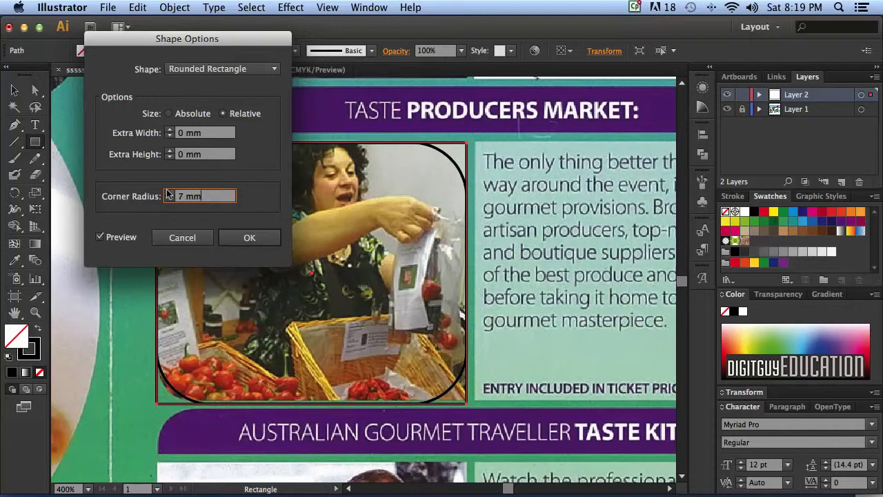
click(169, 193)
click(168, 199)
click(168, 199)
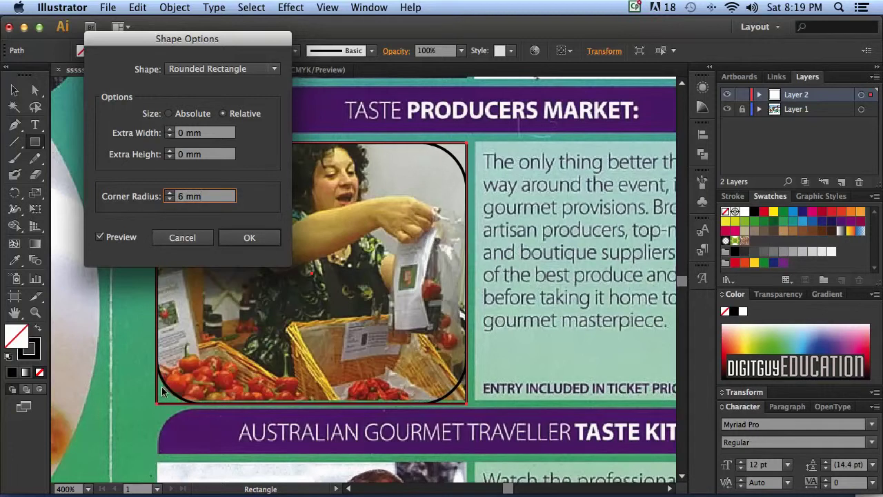
click(169, 198)
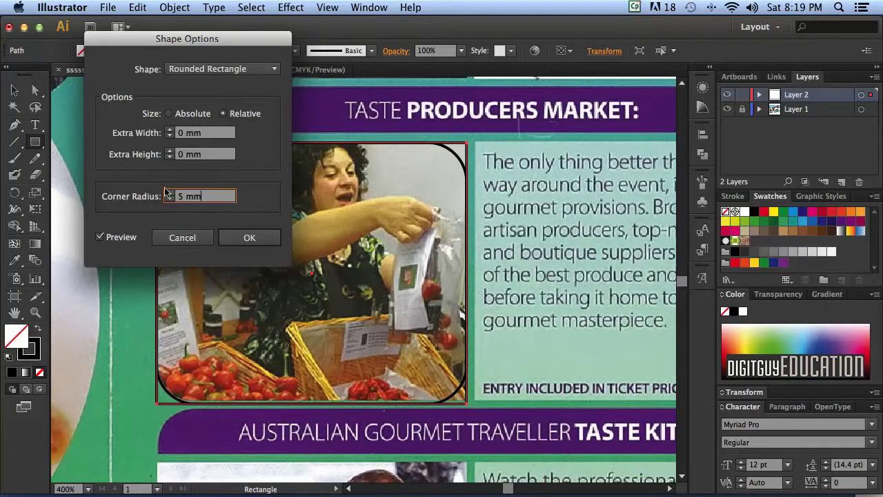
click(249, 237)
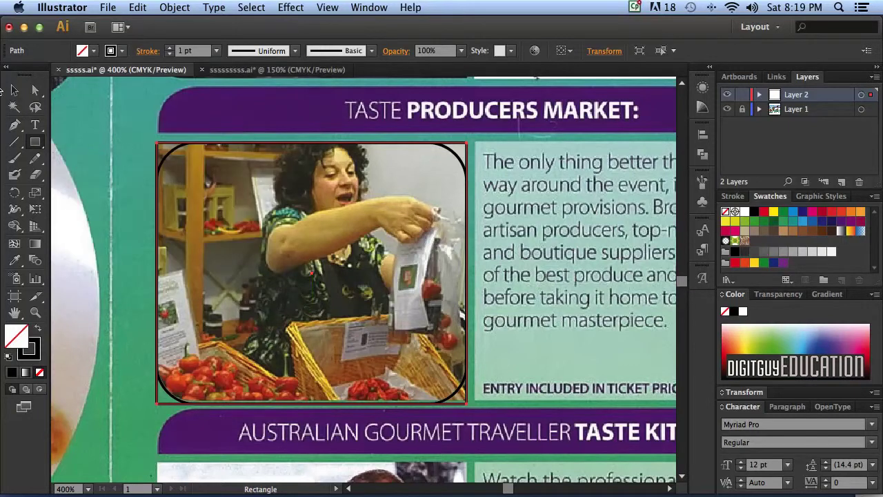
Step: Select the photo frame and expand its rounded-corner appearance into a real path
click(15, 89)
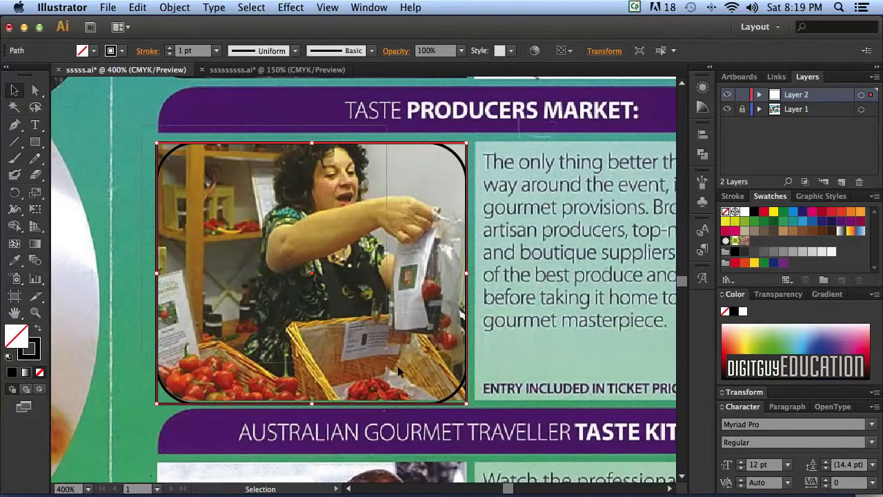
click(171, 8)
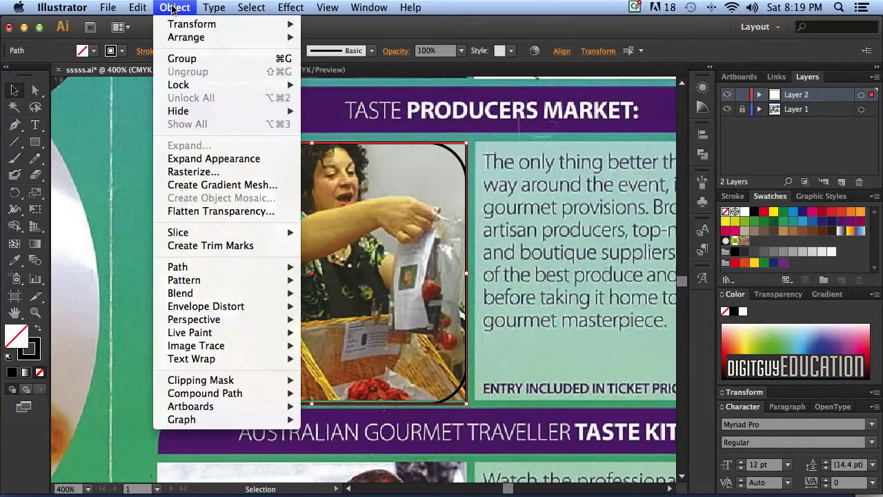
click(209, 157)
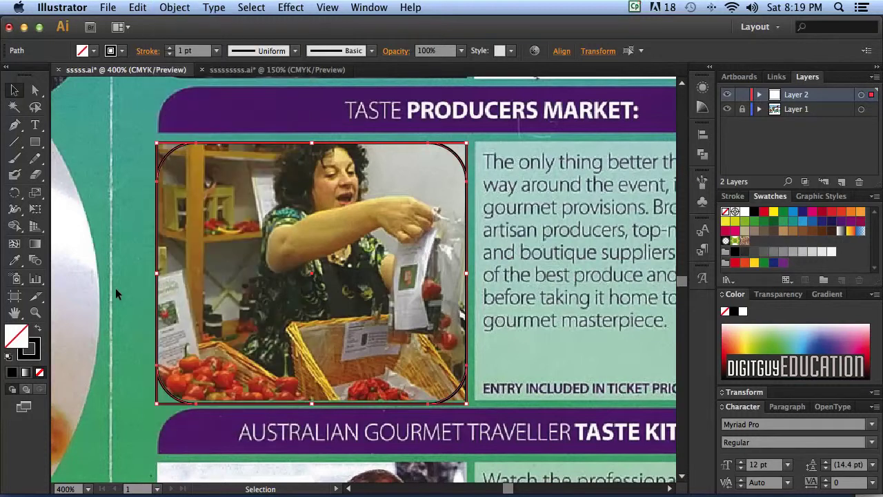
Step: With Shape Builder, square off the top and bottom-right corners, keeping bottom-left rounded
drag(14, 226, 68, 227)
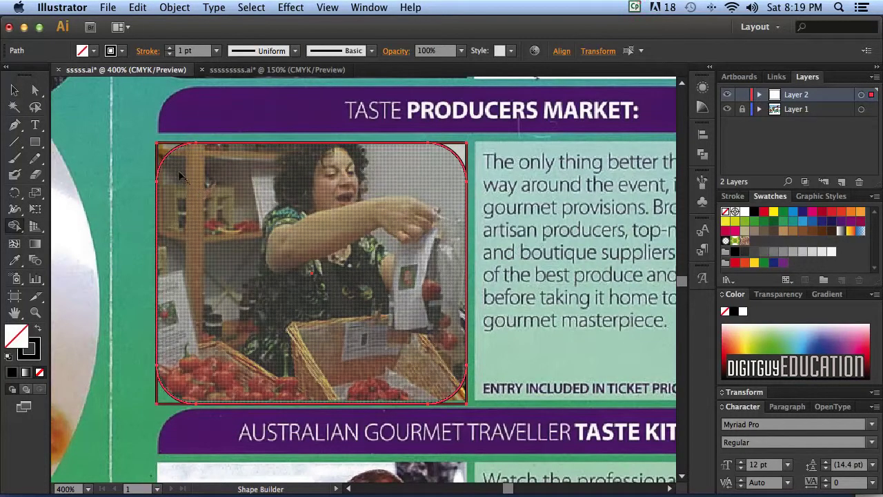
mouse_move(166, 149)
mouse_down()
mouse_move(325, 220)
mouse_move(472, 183)
mouse_move(413, 174)
mouse_move(458, 149)
mouse_up()
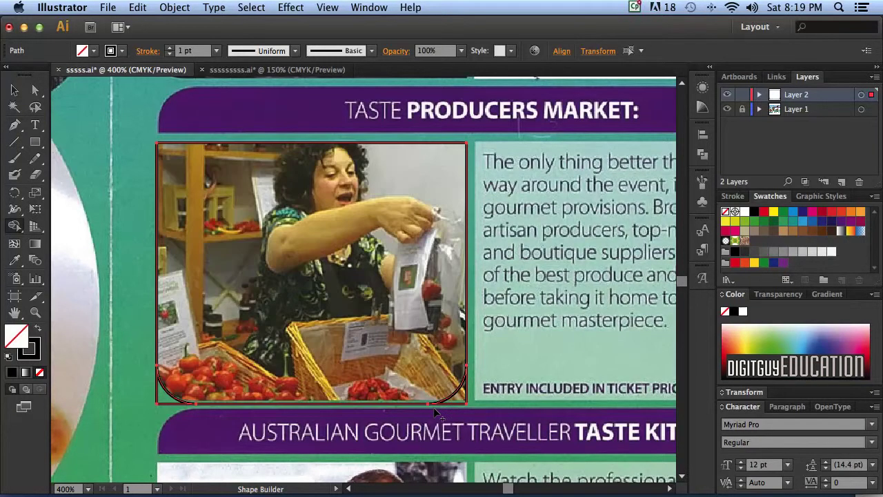
drag(452, 391, 467, 406)
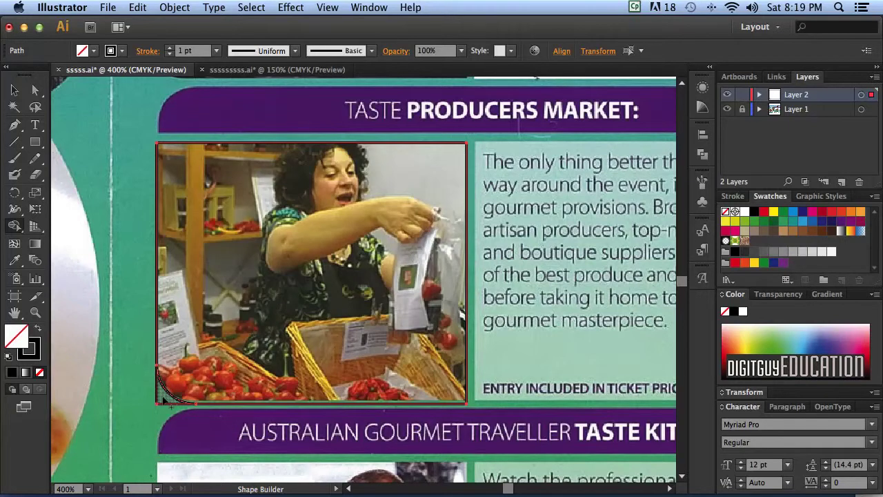
alt+click(168, 400)
click(163, 376)
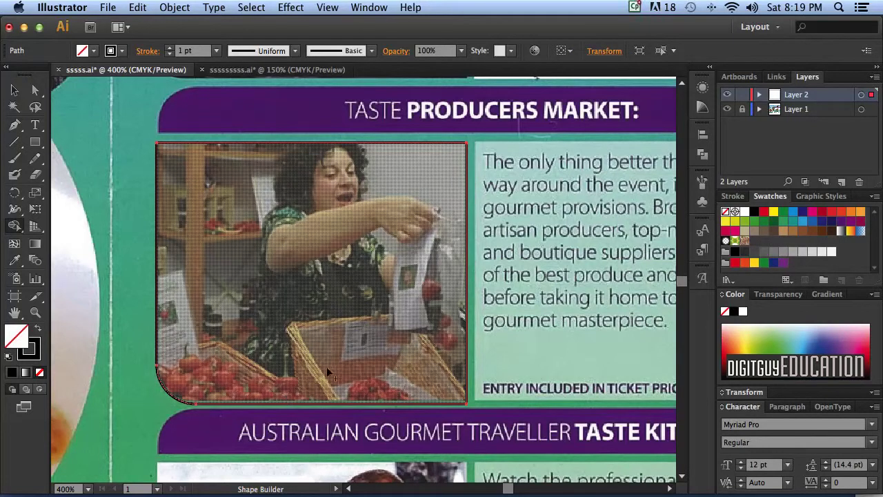
key(v)
click(118, 146)
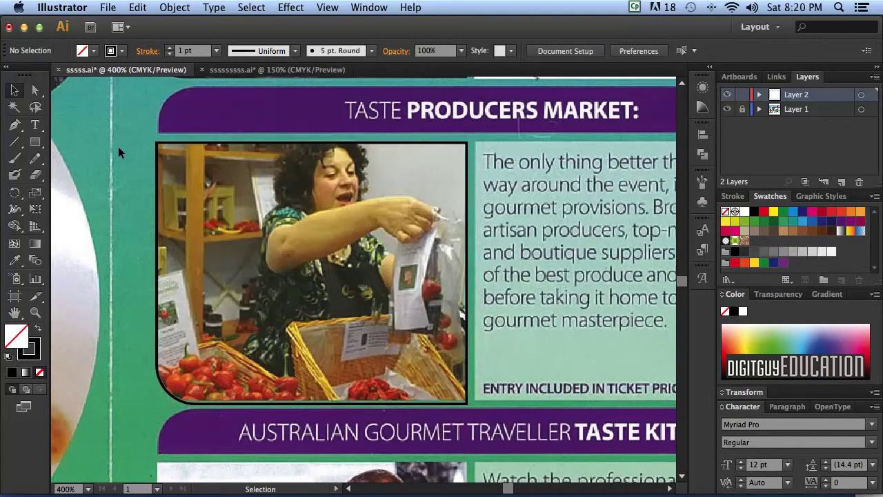
Step: Place the strawberries screenshot image into the brochure
click(172, 146)
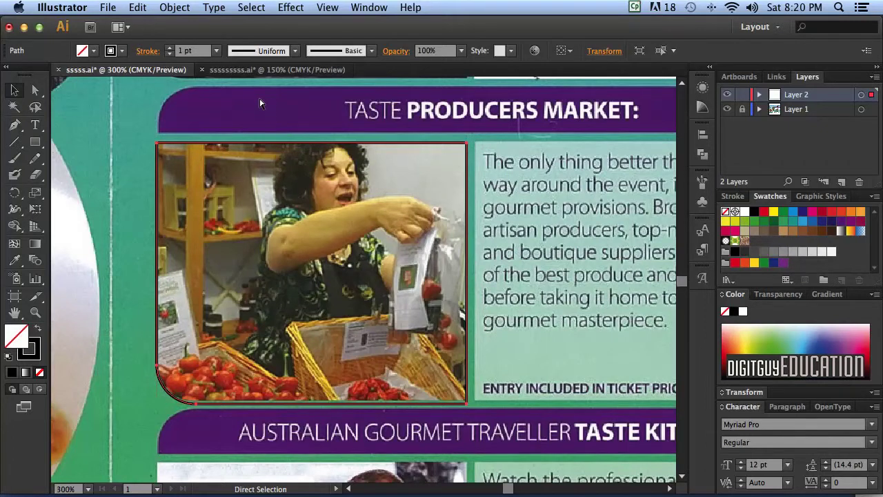
key(super+minus)
key(super+minus)
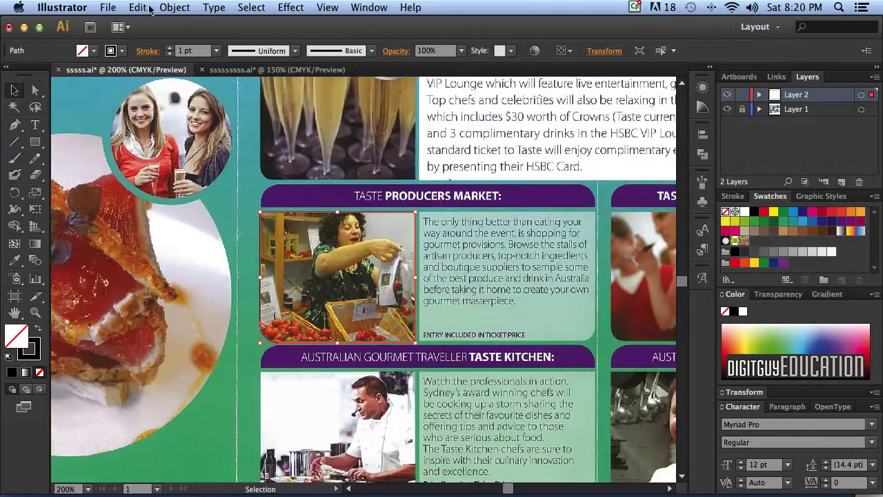
click(108, 7)
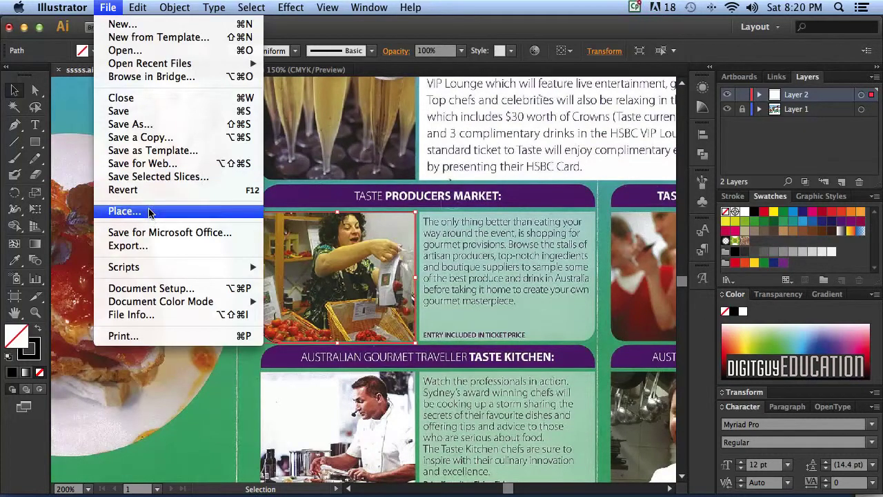
click(124, 211)
click(524, 220)
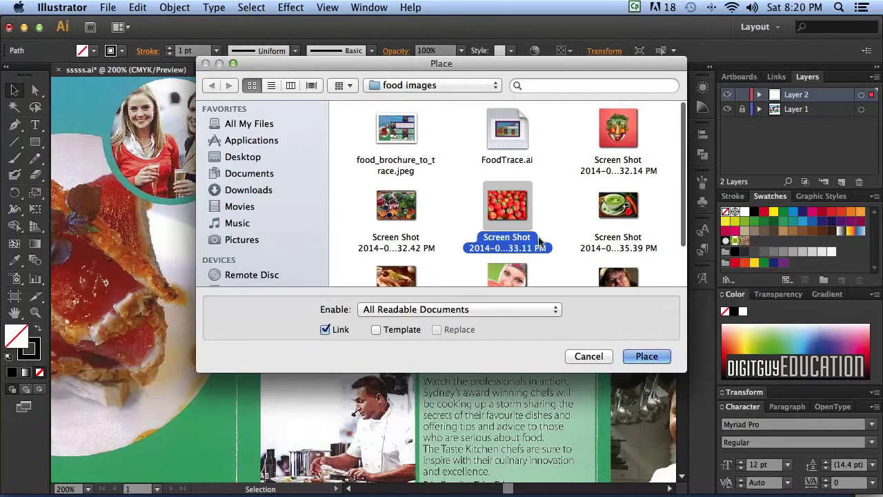
click(646, 357)
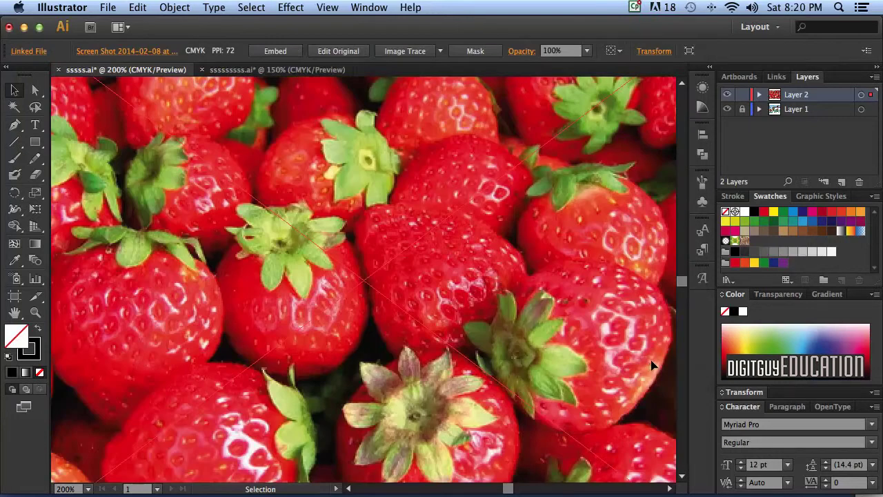
Step: Scale the strawberries image to about 71.75 × 53.97 mm and move it over the market photo
key(super+minus)
key(super+minus)
key(super+minus)
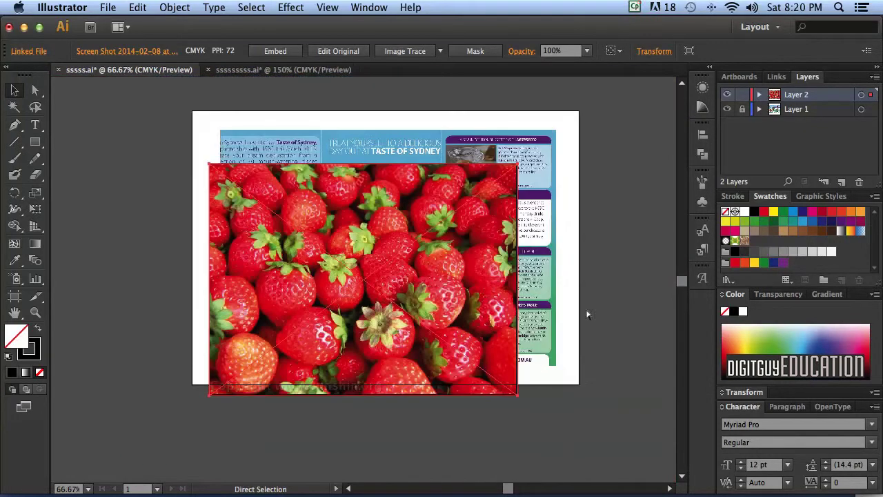
key(v)
drag(517, 393, 368, 257)
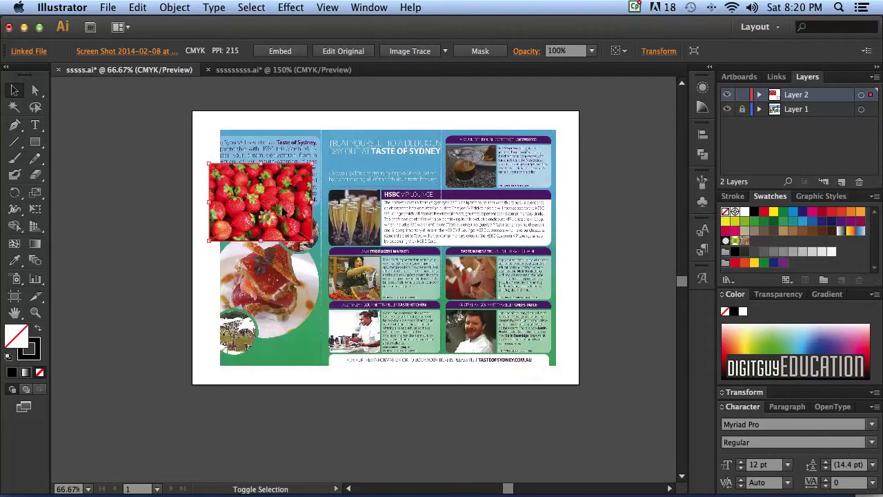
drag(284, 210, 395, 291)
Step: Send the strawberries photo to the back of the stacking order
click(169, 7)
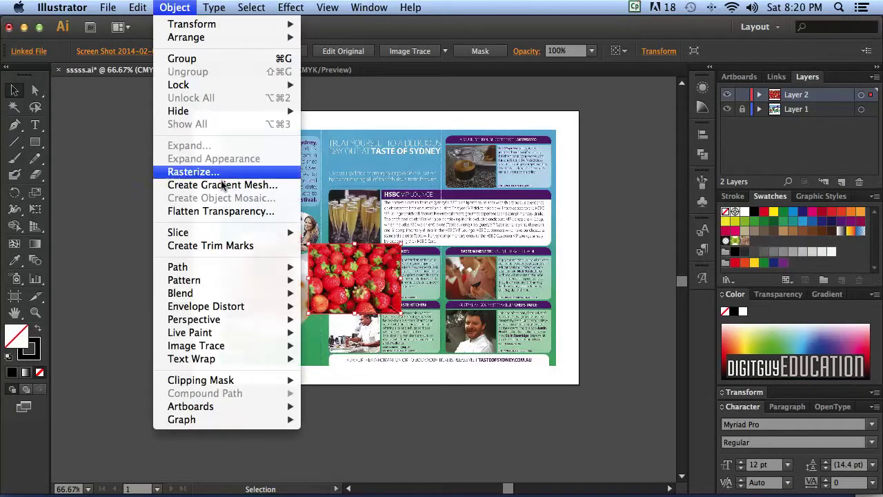
mouse_move(195, 32)
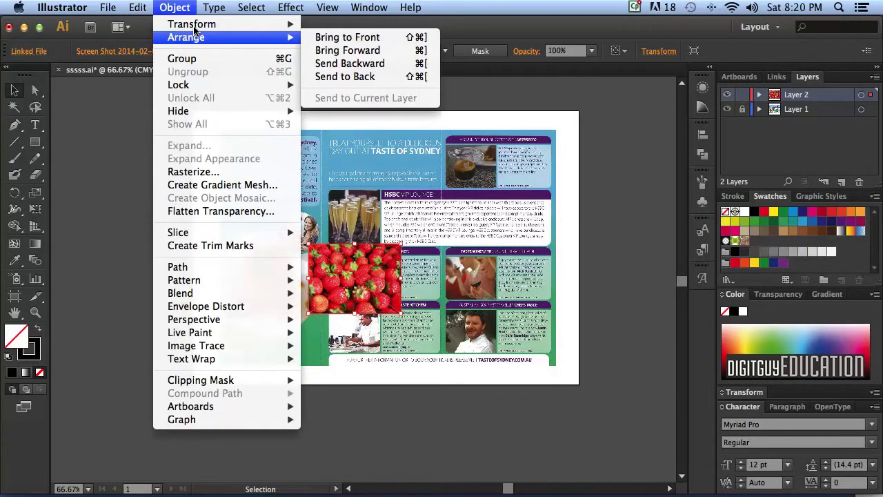
click(345, 77)
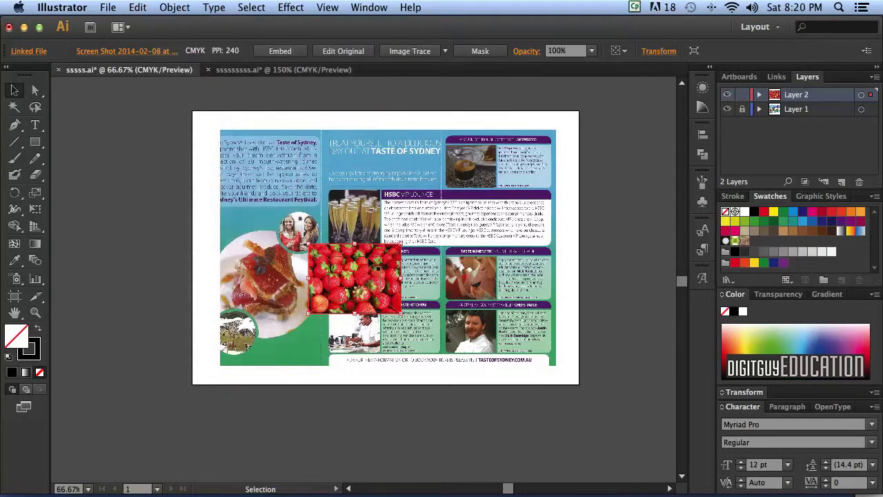
Step: Select the traced path and strawberries photo, make a clipping mask, then deselect
click(371, 251)
shift+click(365, 264)
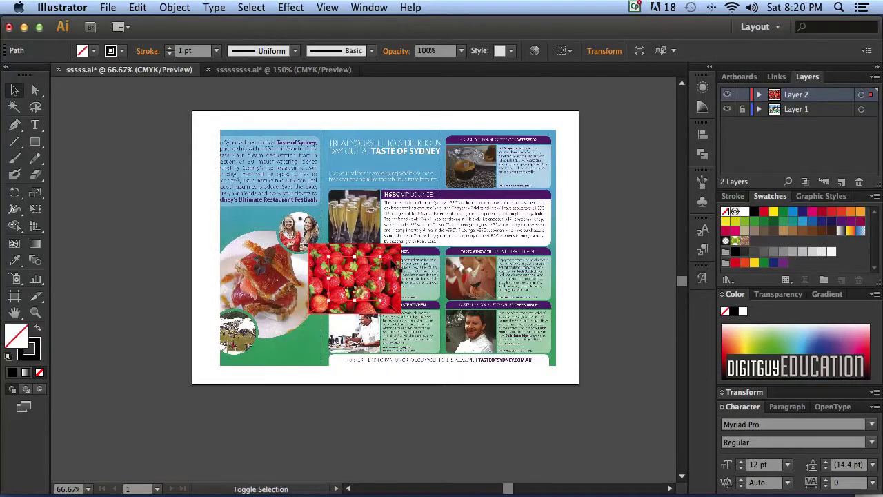
shift+click(393, 264)
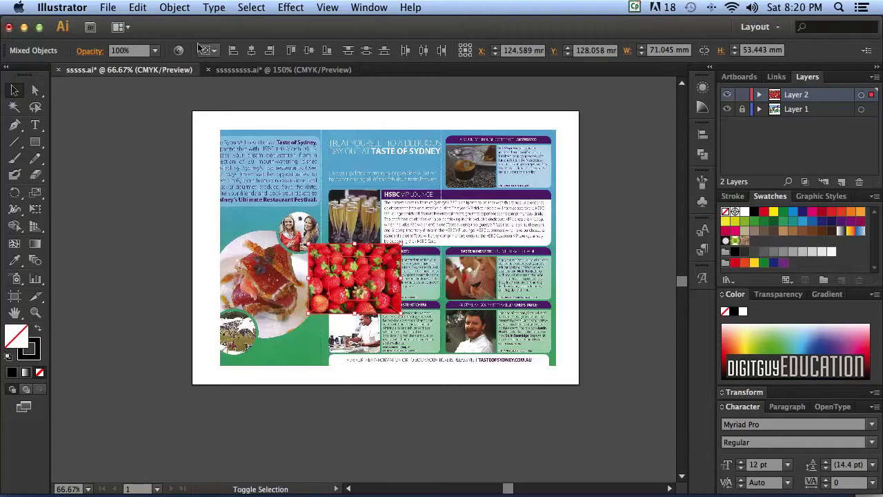
click(173, 7)
mouse_move(192, 321)
mouse_move(189, 381)
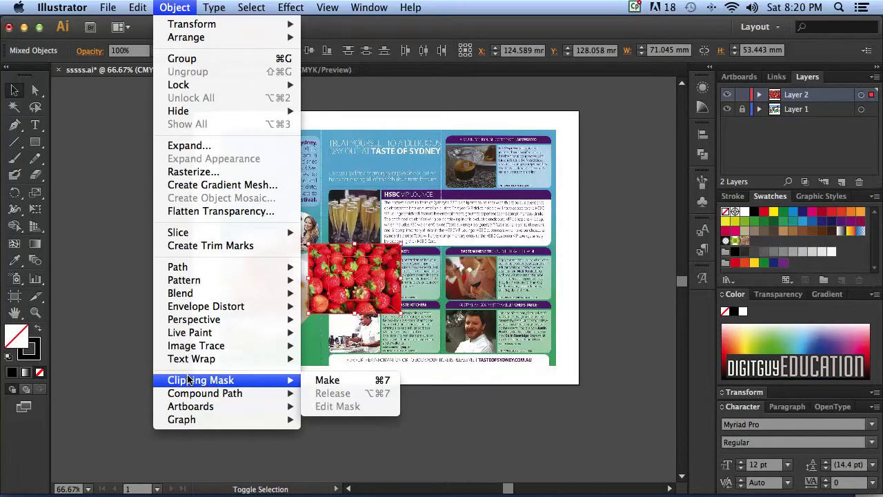
click(324, 380)
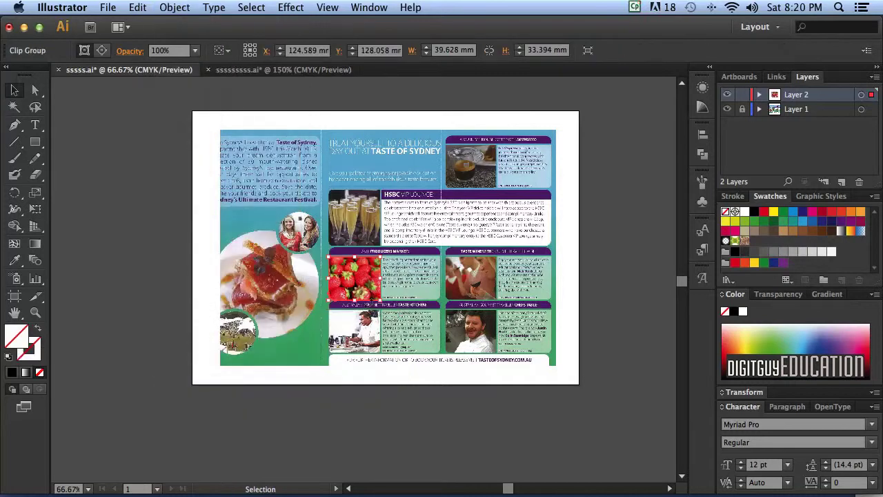
key(super+1)
key(super+equal)
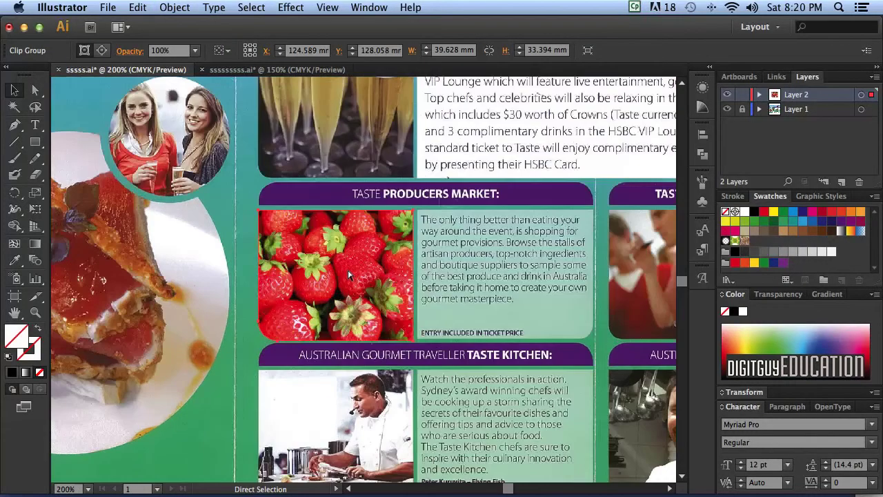
key(v)
click(243, 261)
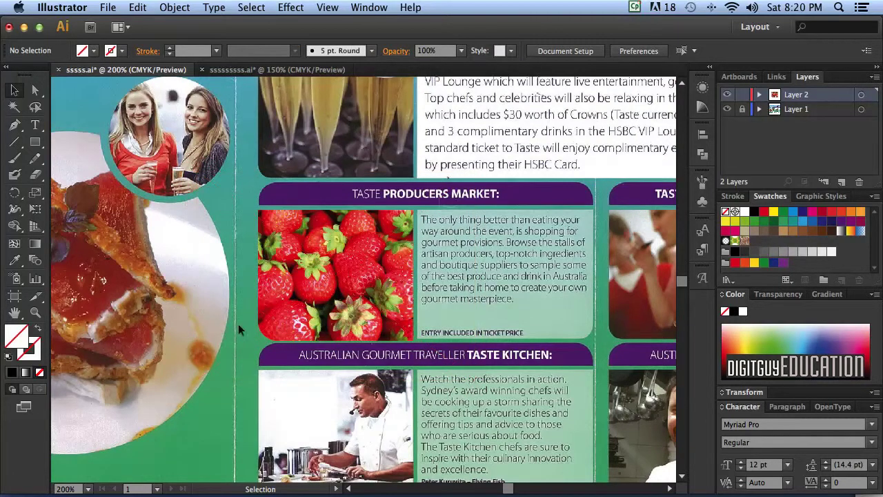
Step: Bring the left page's round photos into view and set the Ellipse tool to a black 2 pt stroke
drag(227, 305, 432, 302)
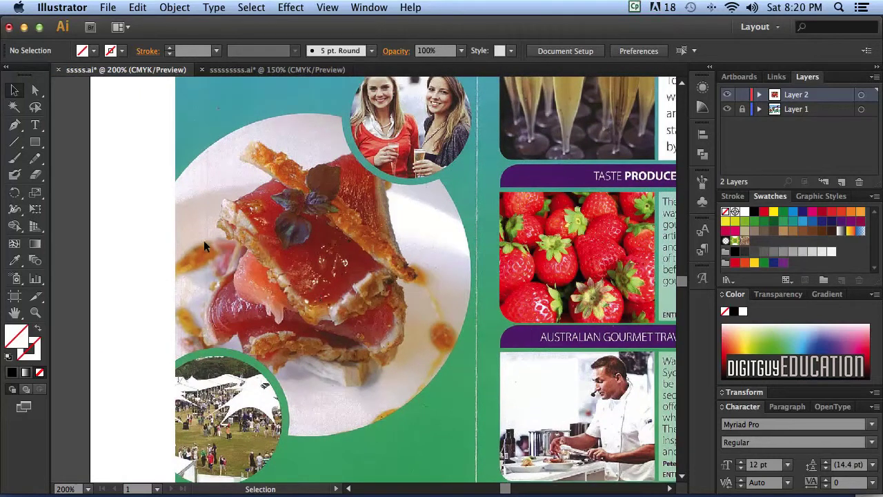
drag(36, 141, 77, 176)
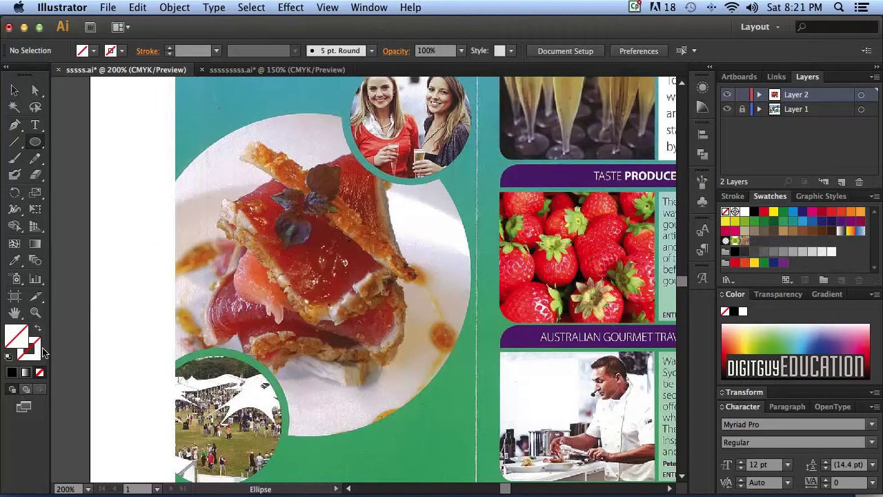
click(12, 373)
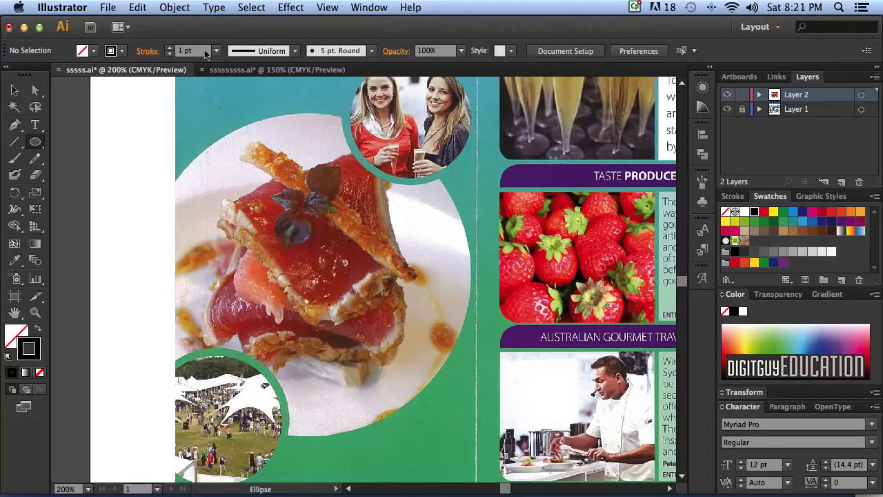
click(215, 50)
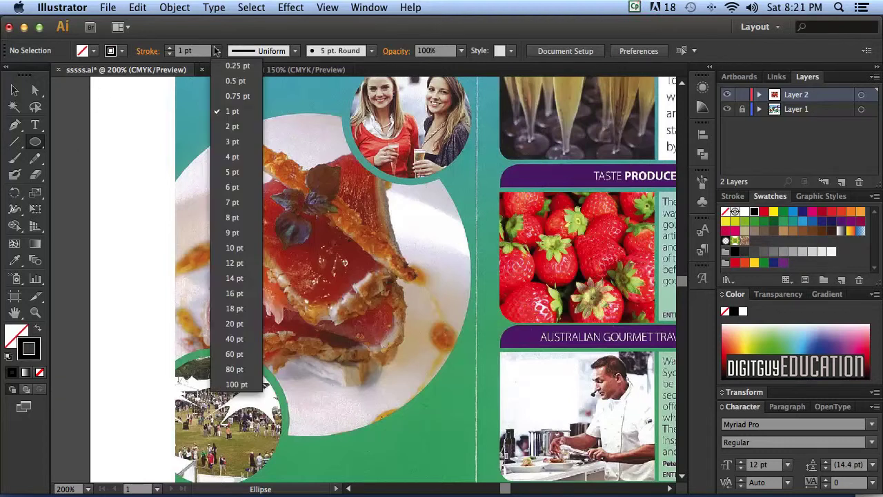
click(222, 124)
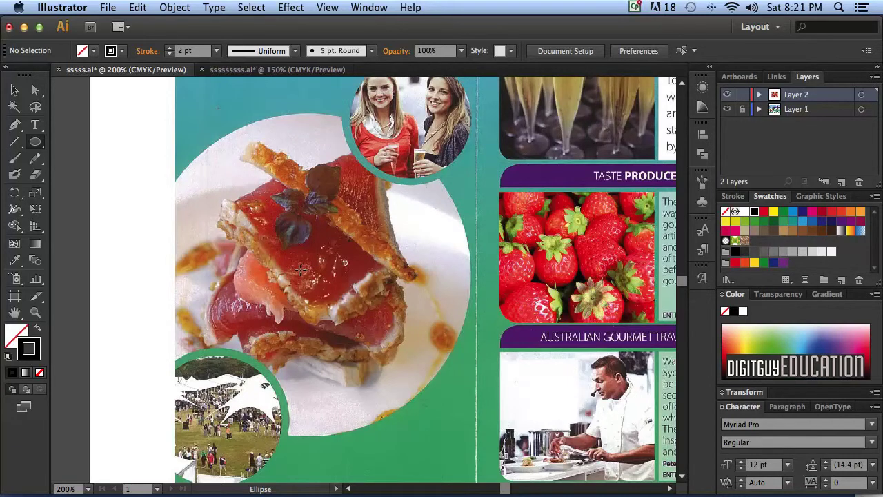
Step: Draw a circle over the large food photo and nudge it right to fit
drag(299, 268, 448, 433)
key(super+equal)
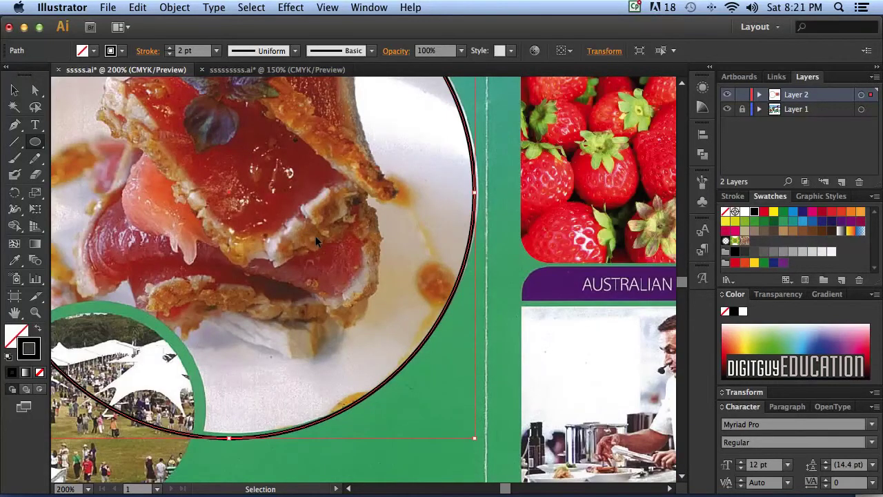
key(super+minus)
drag(317, 238, 369, 302)
key(Right)
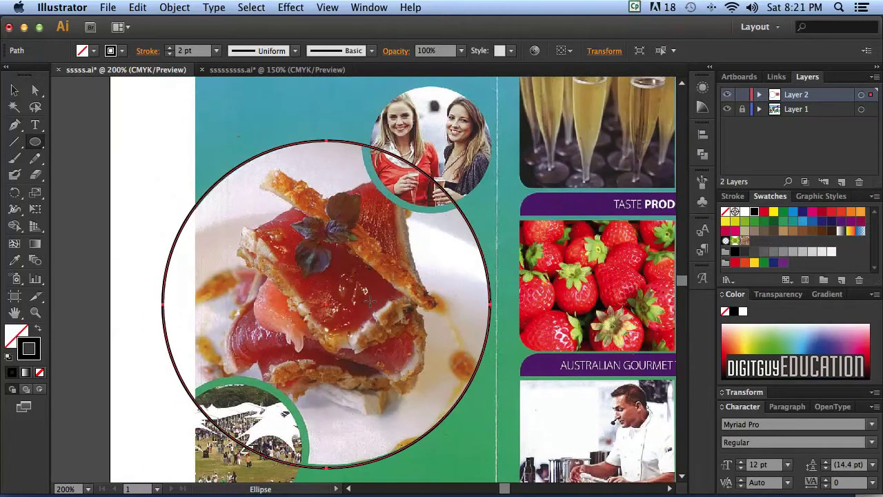
key(Right)
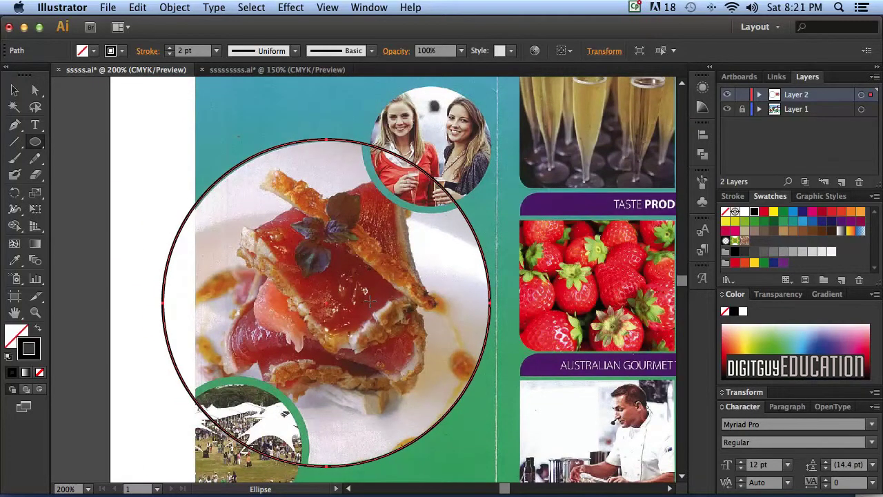
key(super+minus)
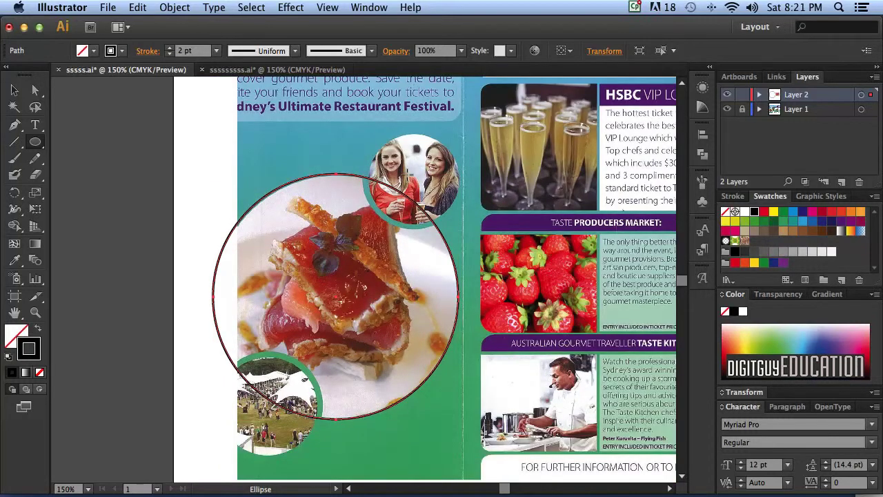
Step: Draw circles around the two-women photo and the tent photo
drag(412, 174, 449, 222)
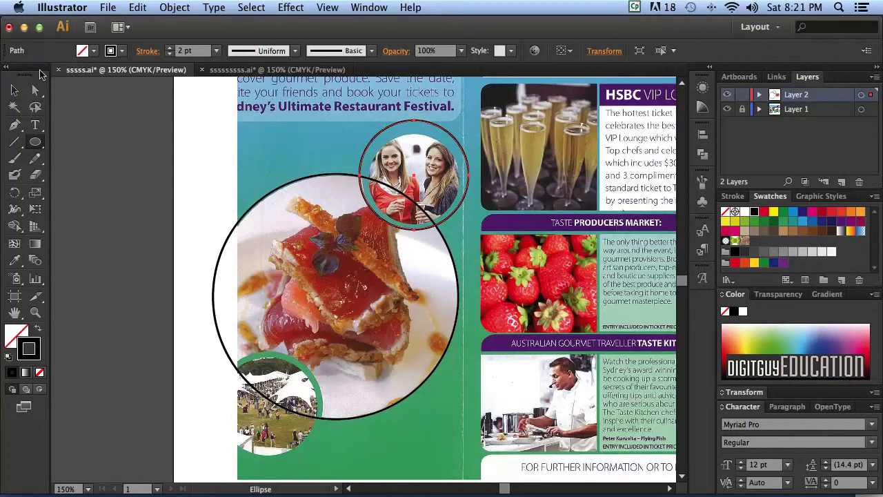
key(Right)
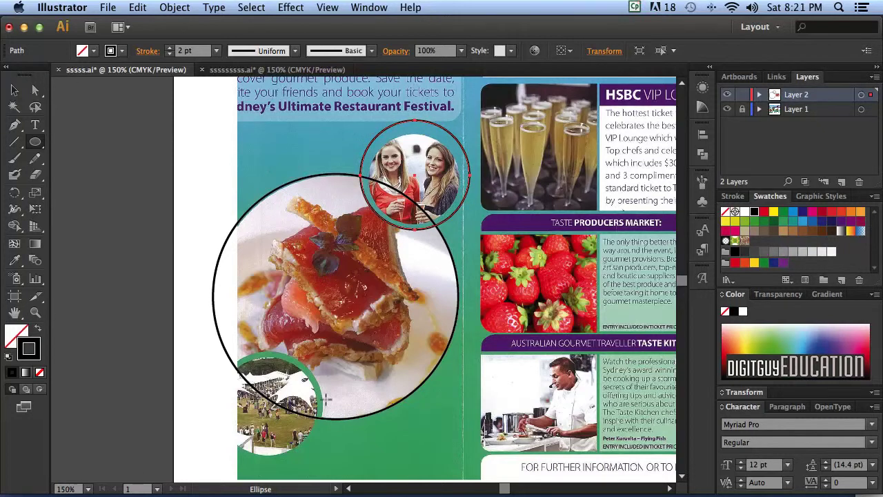
drag(264, 404, 319, 456)
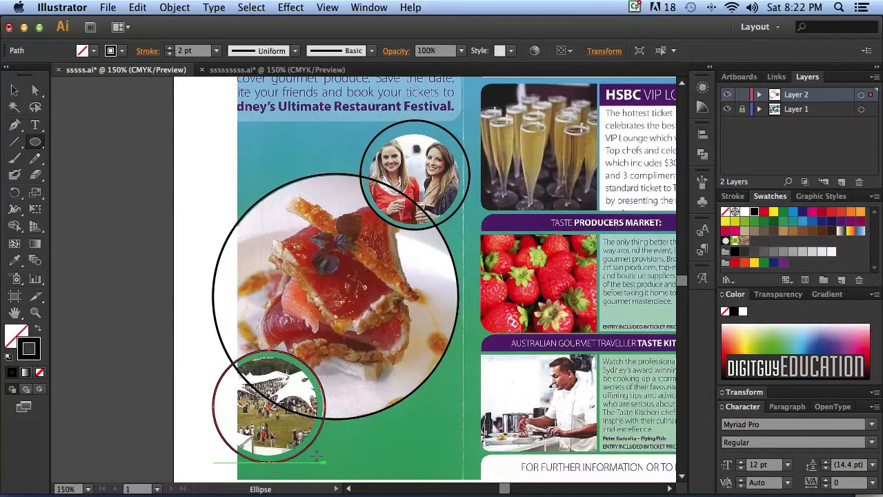
drag(319, 456, 319, 456)
Step: Select the tent circle, then all three circles, browsing the Effect and Object menus unchanged
click(15, 91)
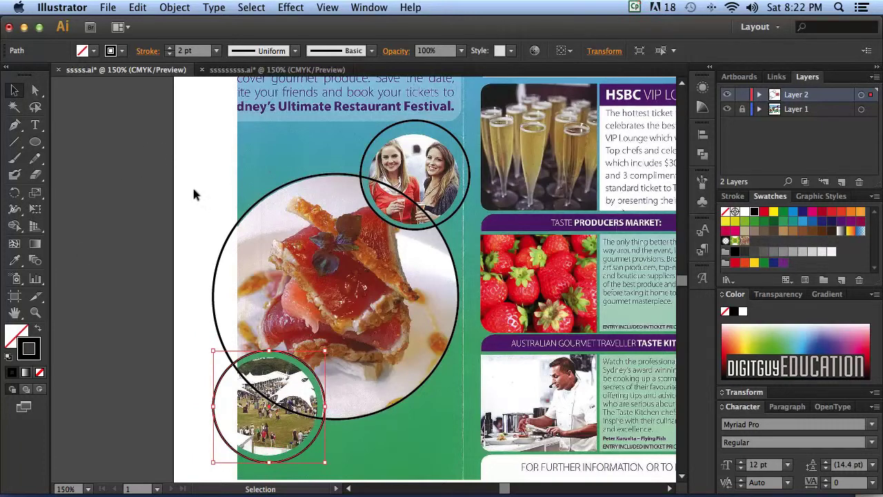
click(290, 7)
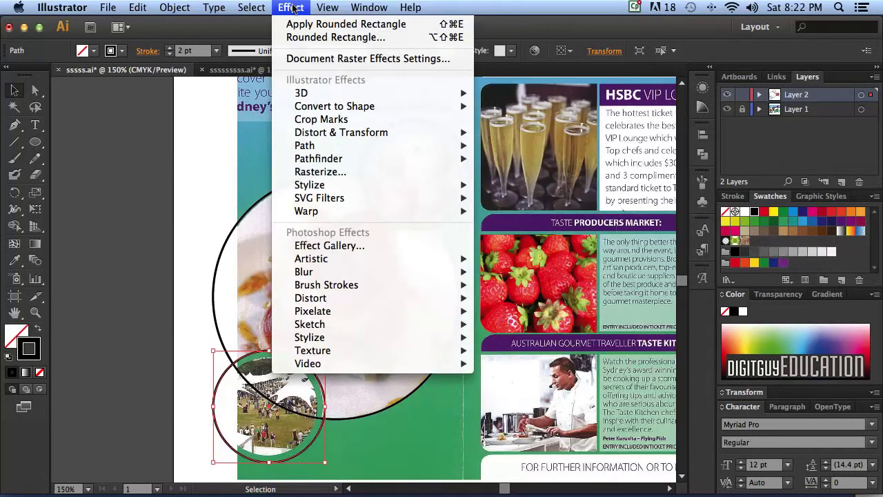
click(127, 109)
click(167, 5)
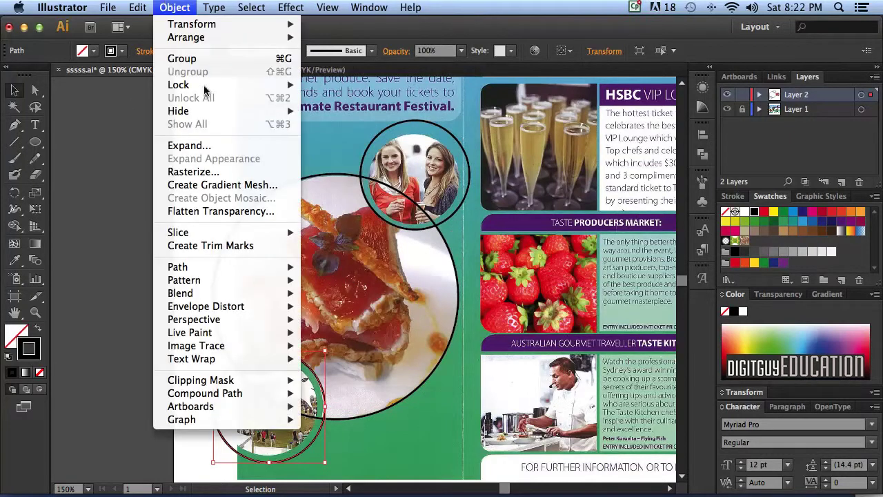
click(170, 183)
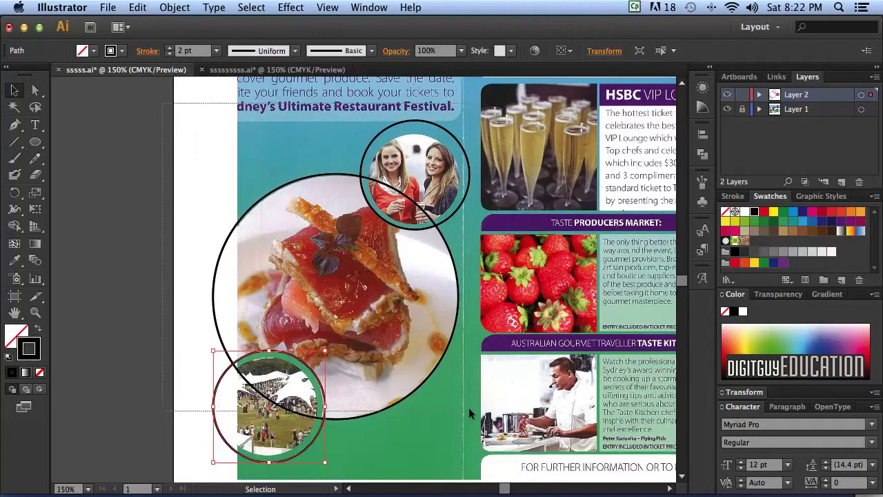
key(super+a)
click(171, 6)
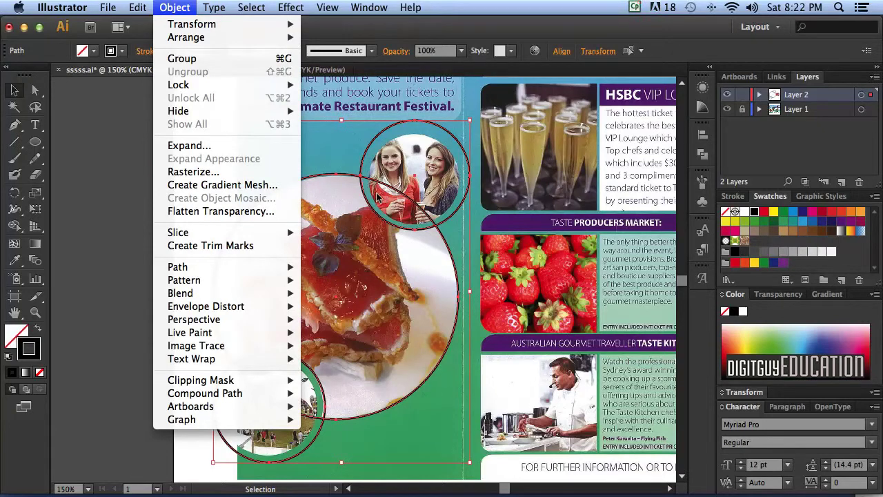
Step: With Shape Builder, remove both small circles' overlap regions from the large food circle
click(123, 235)
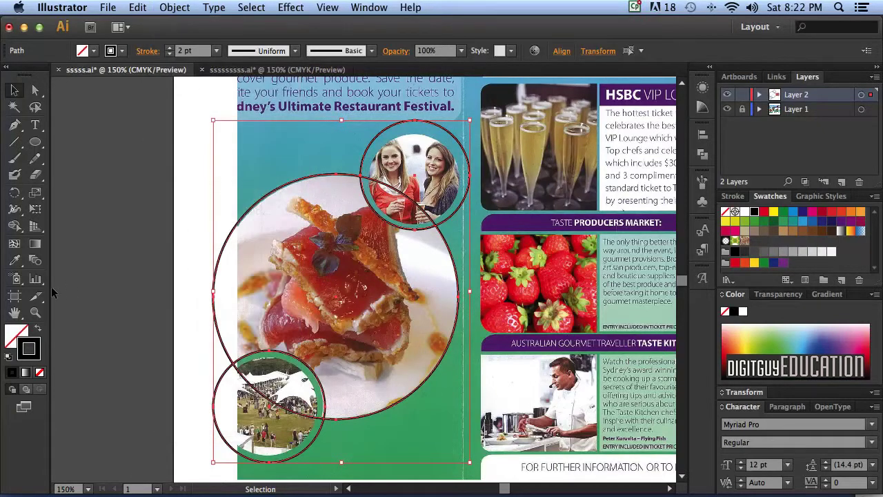
drag(14, 226, 60, 229)
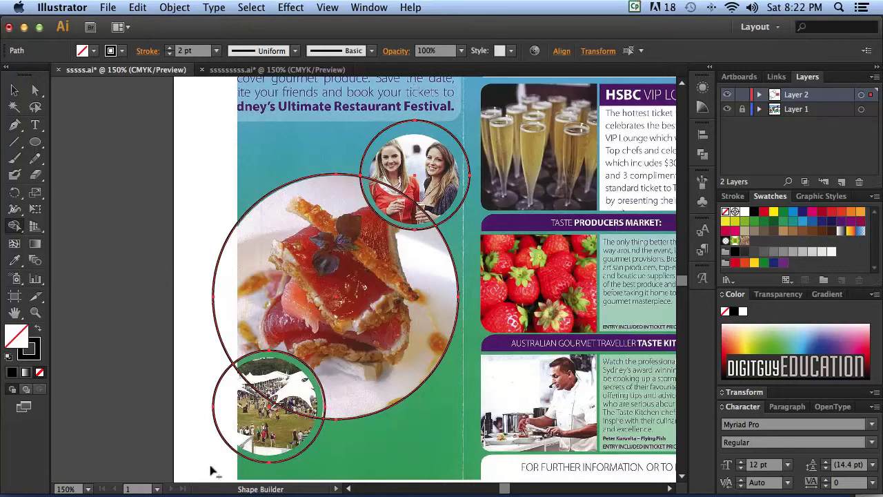
drag(212, 467, 273, 383)
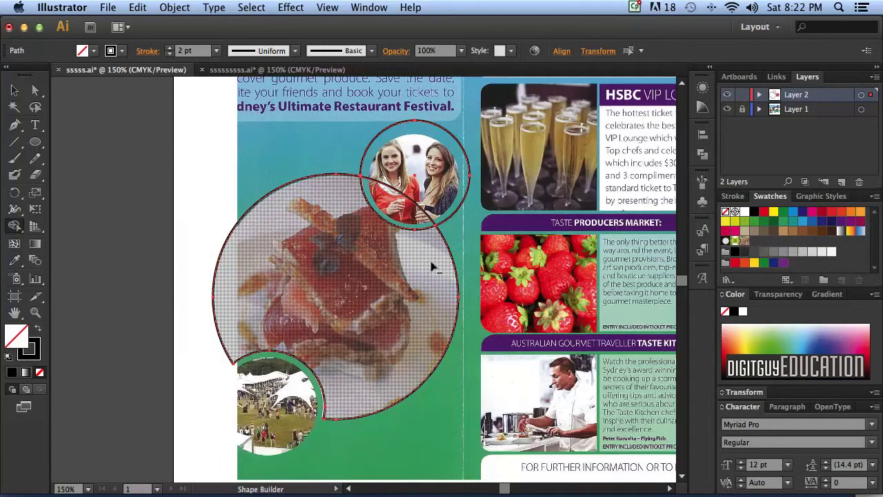
drag(474, 105, 399, 203)
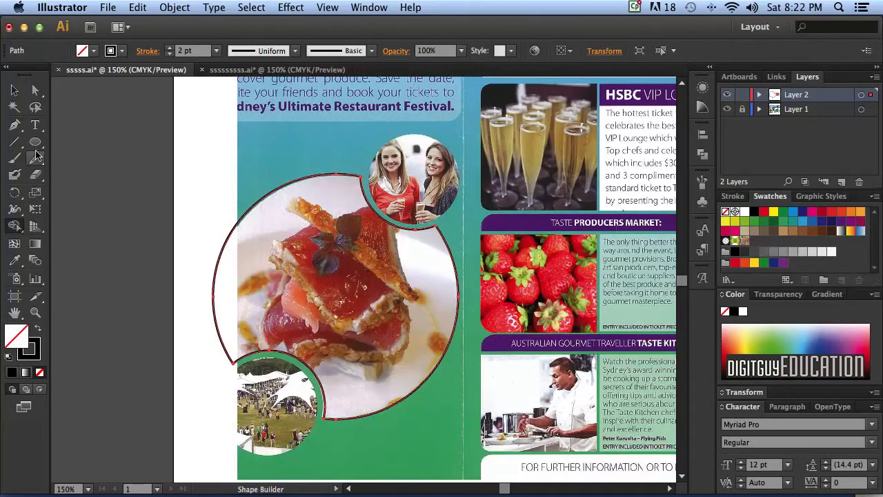
Step: Trim the circle's left arc flush using a helper rectangle and a Shape Builder deletion
drag(35, 142, 79, 141)
drag(190, 169, 238, 381)
key(v)
drag(176, 163, 473, 445)
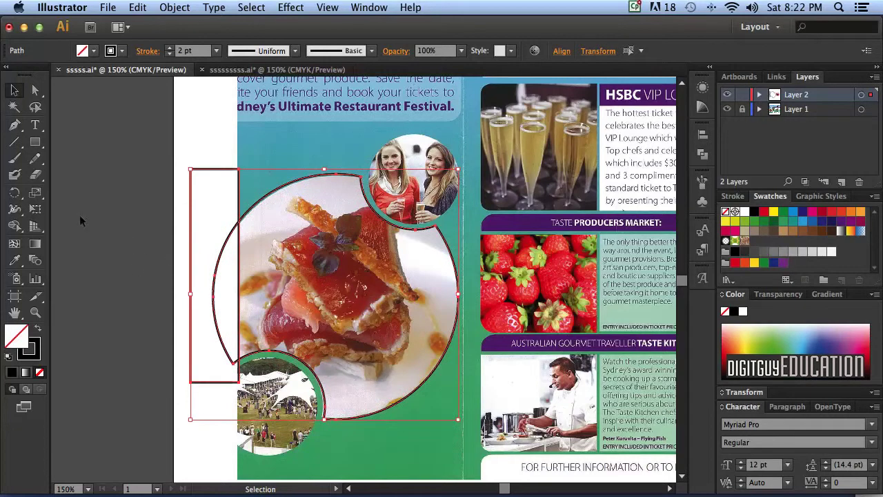
drag(15, 225, 77, 227)
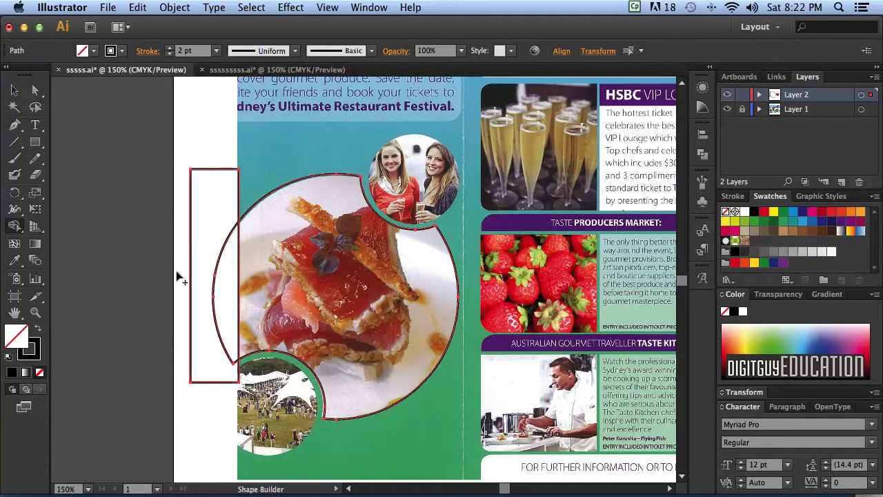
drag(196, 276, 232, 278)
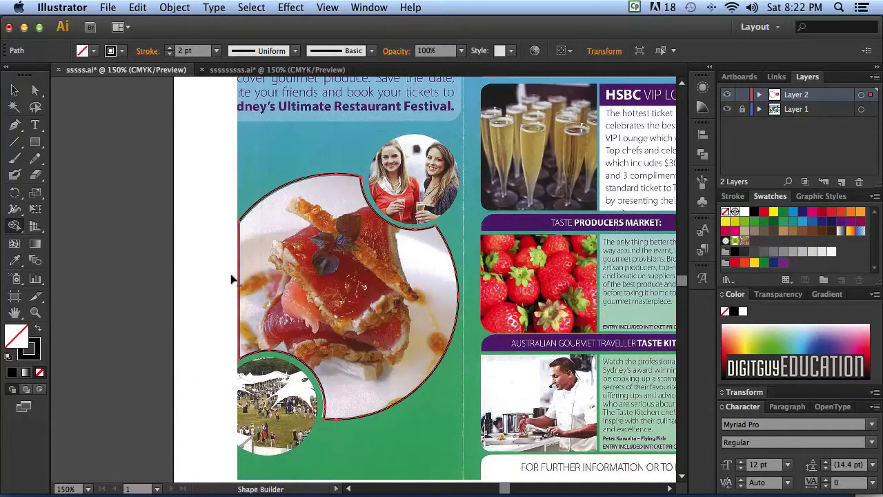
Step: Place the vegetable-face screenshot into the brochure via File > Place
click(107, 7)
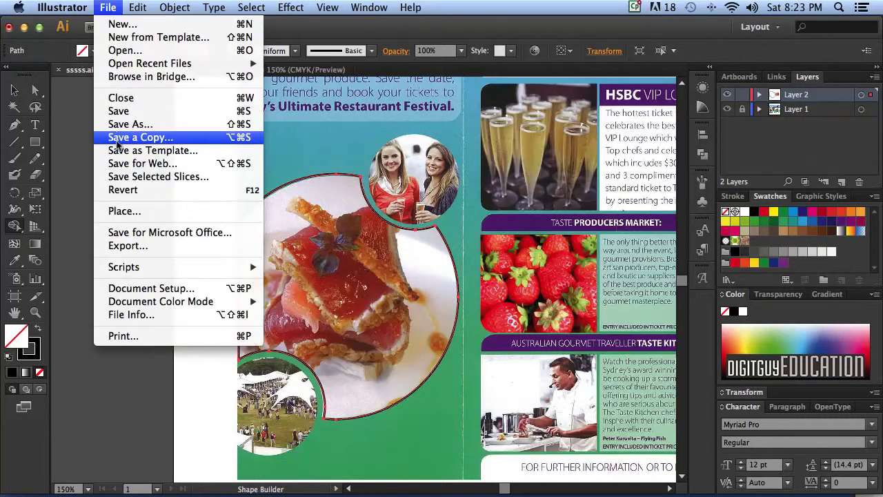
click(119, 210)
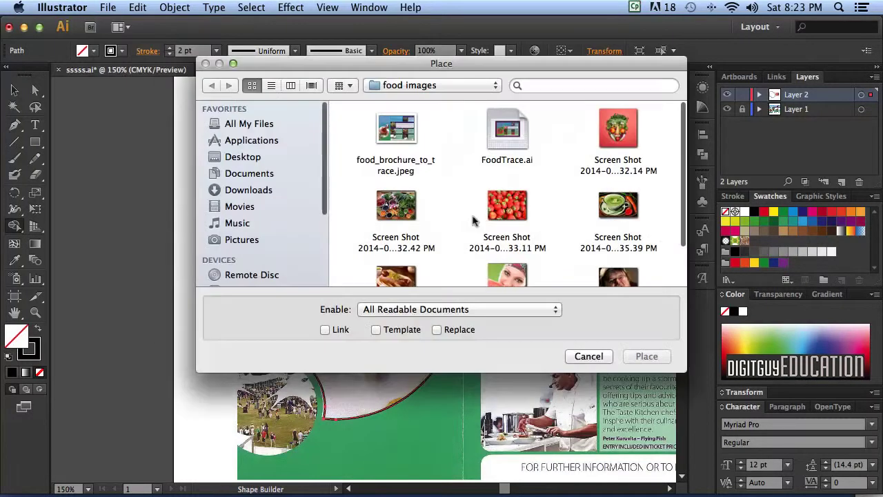
click(612, 128)
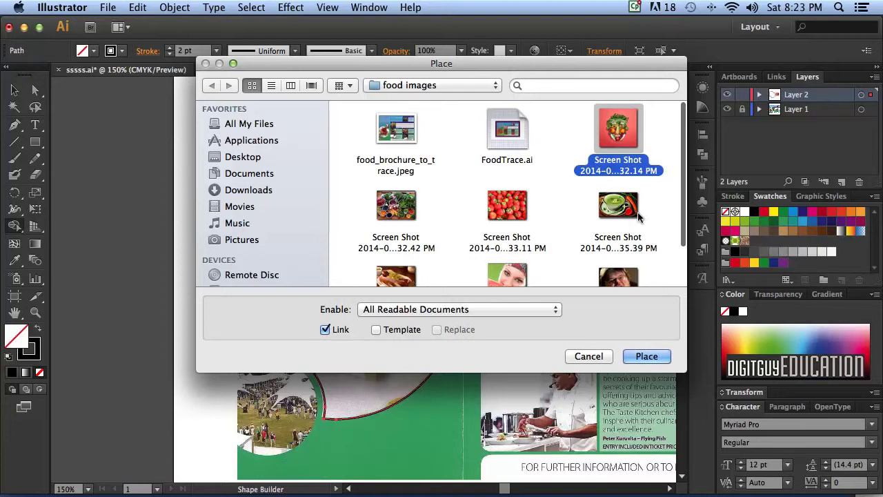
click(647, 356)
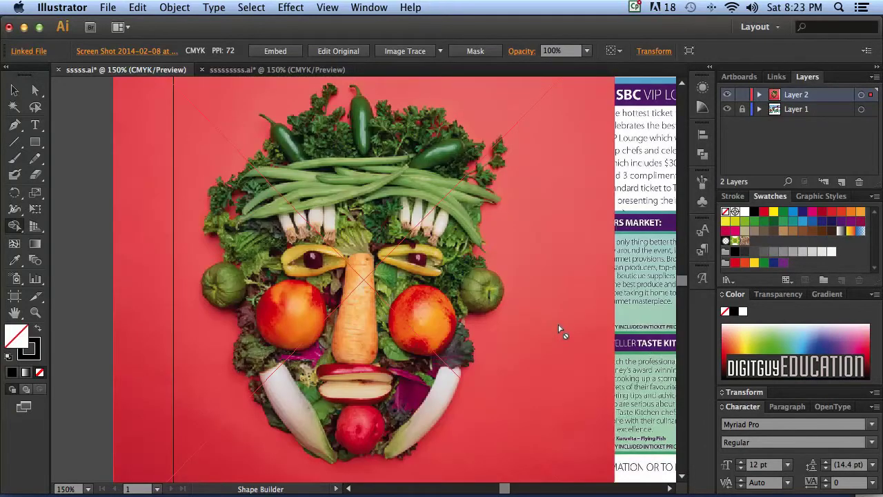
Step: Scale the vegetable-face image down and move it over the large circle
key(super+minus)
key(super+minus)
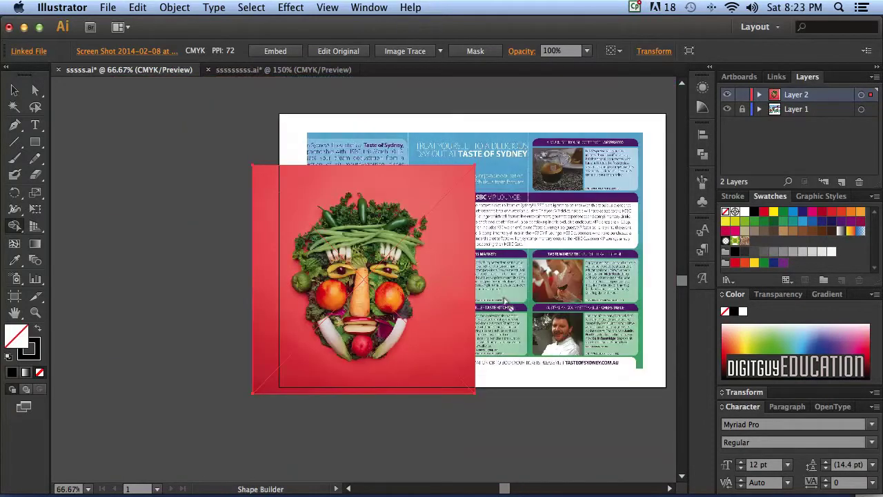
click(14, 91)
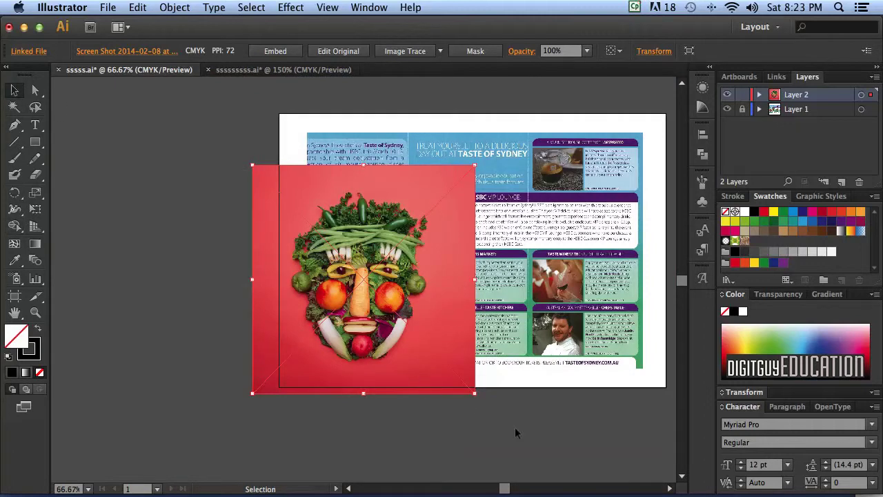
drag(474, 393, 364, 279)
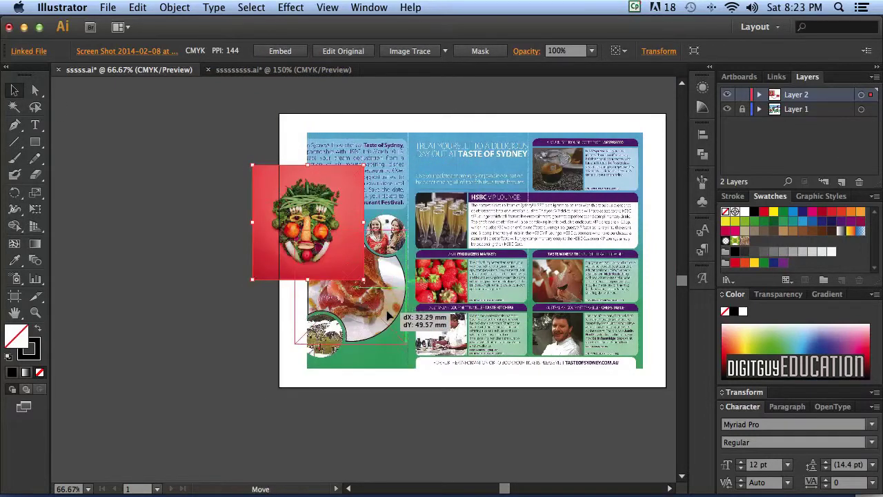
drag(389, 312, 389, 310)
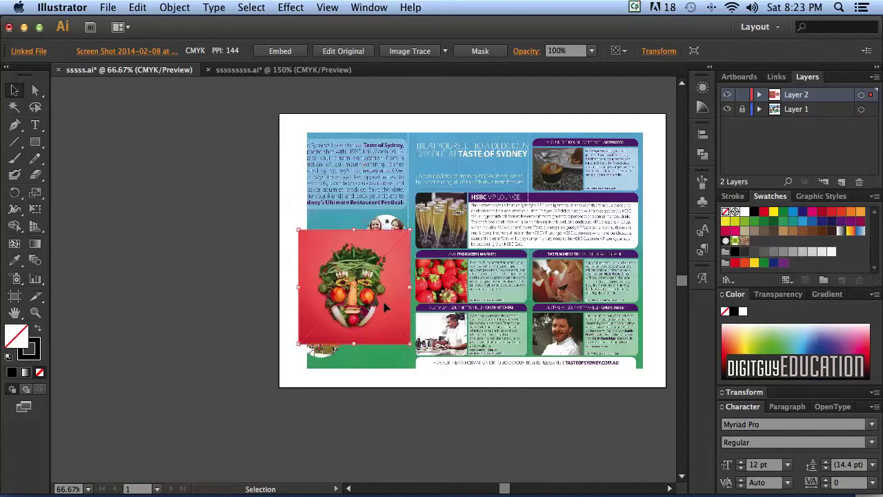
Step: Send the vegetable-face image behind the circle shape and nudge it slightly left
click(173, 6)
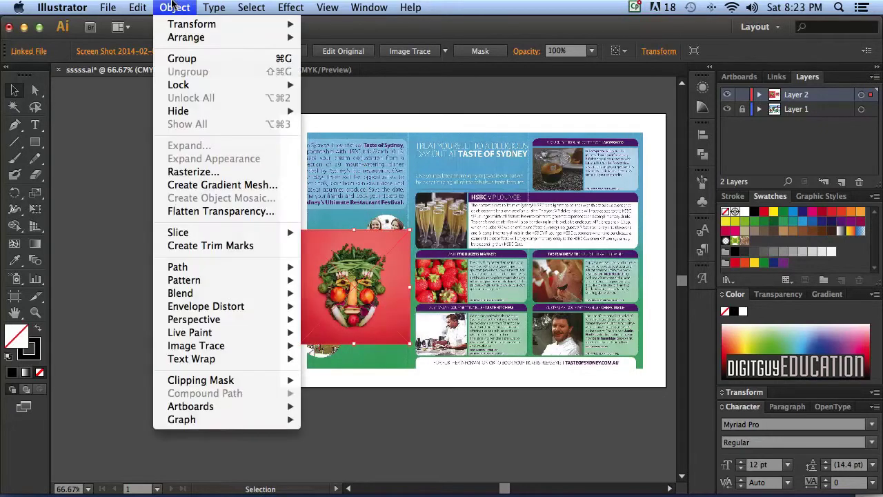
mouse_move(197, 38)
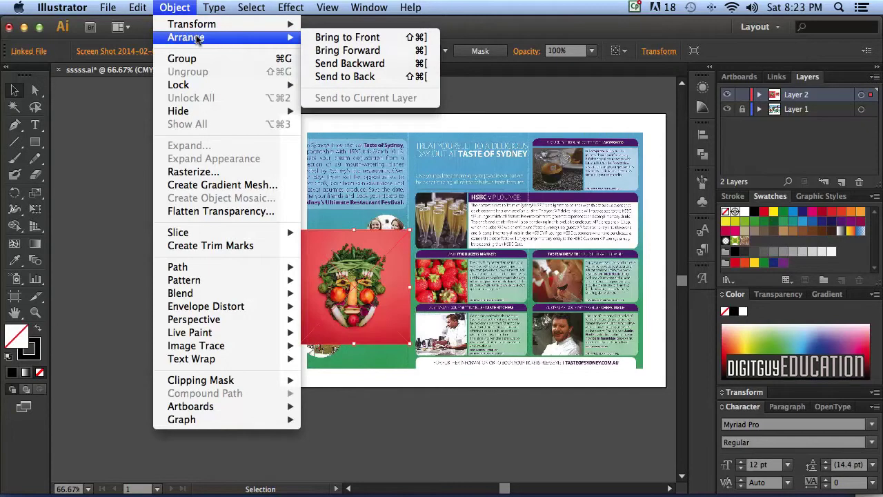
click(338, 77)
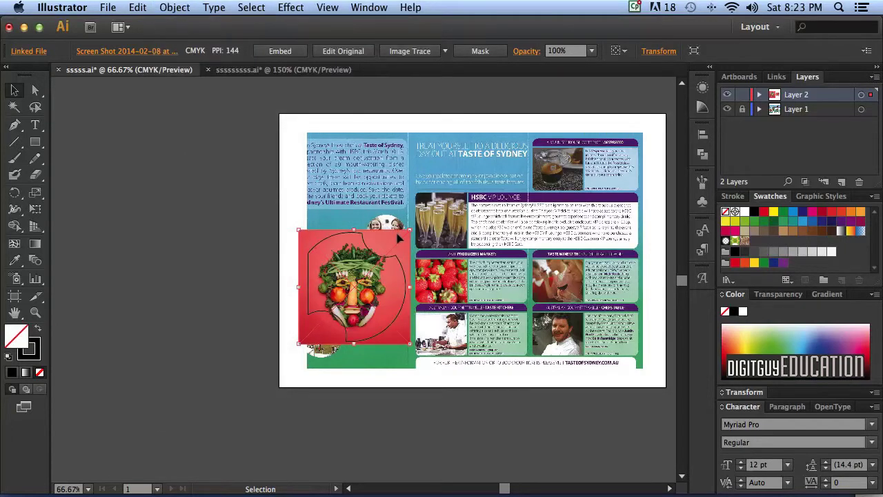
drag(401, 239, 397, 238)
Step: Select the circle path and image together and apply Object > Clipping Mask > Make
click(335, 238)
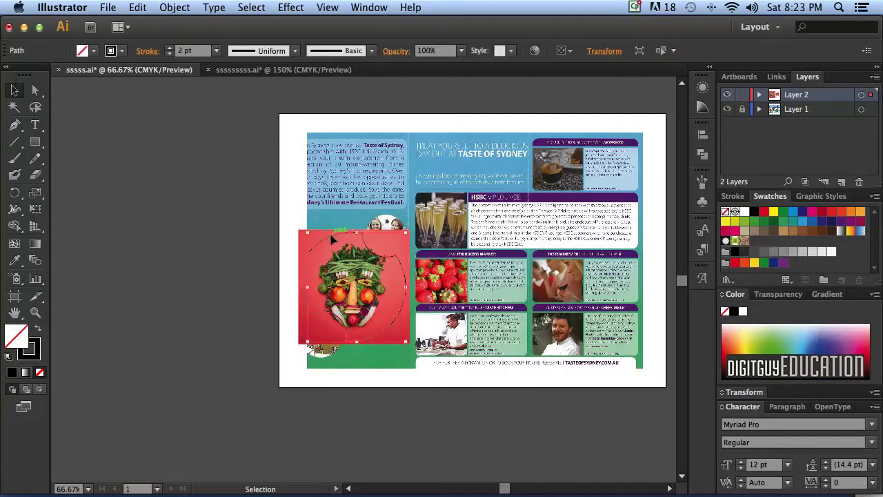
shift+click(307, 272)
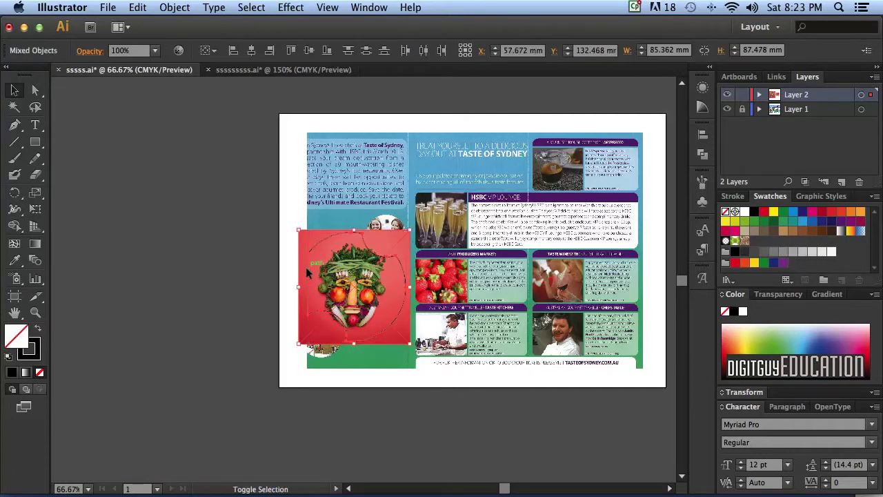
shift+click(334, 238)
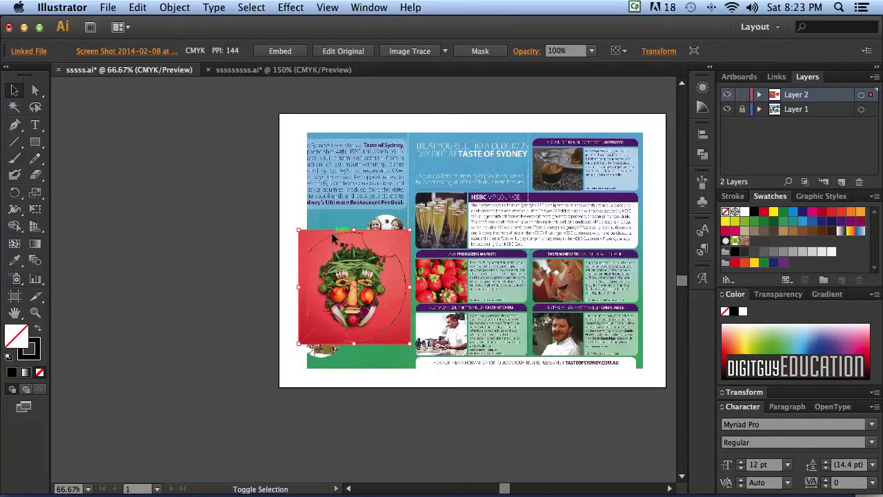
shift+click(391, 257)
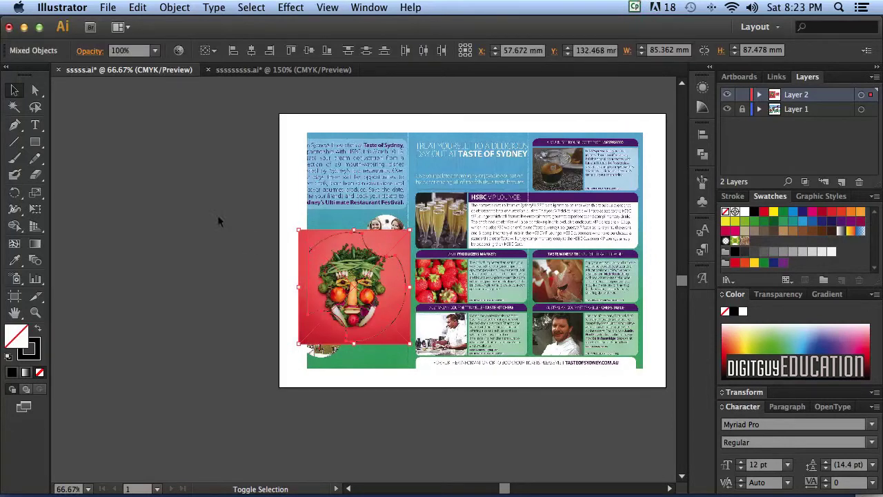
click(165, 7)
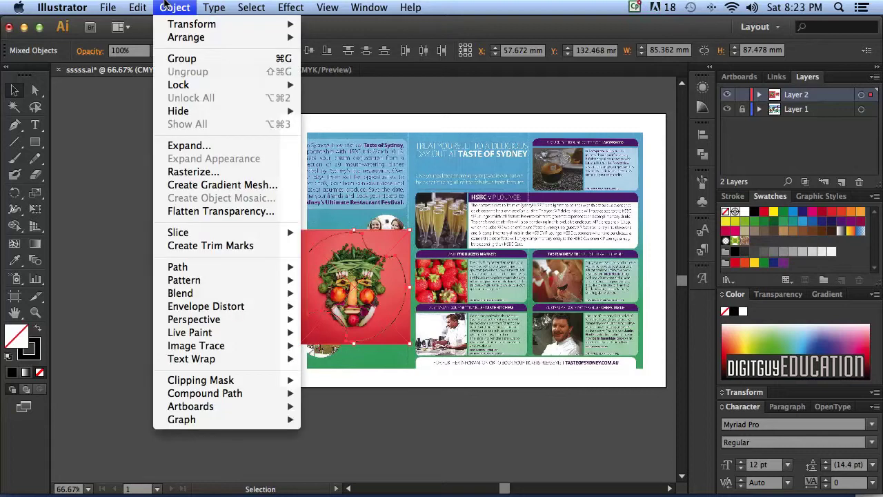
mouse_move(196, 380)
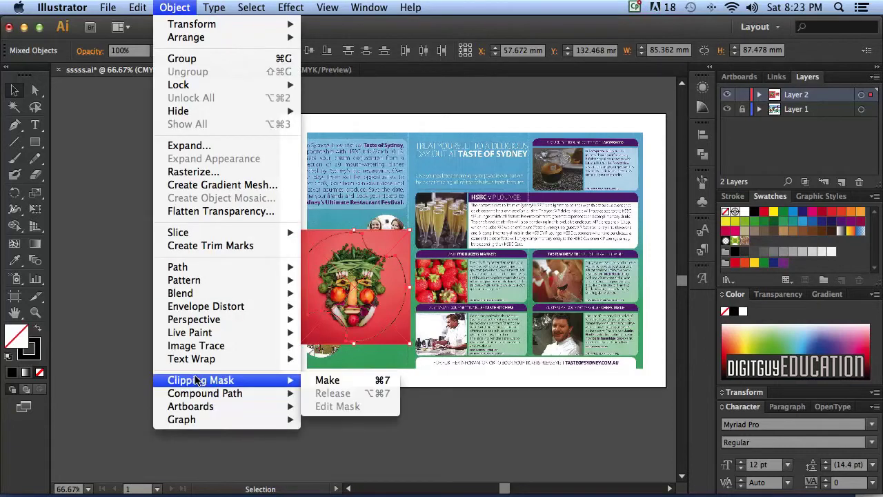
click(327, 382)
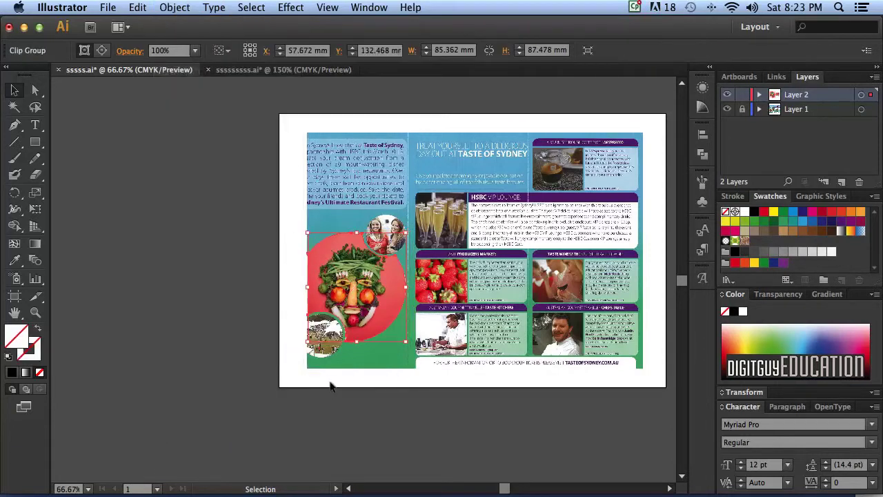
click(290, 296)
Step: Zoom in and draw an ellipse over the two women's round photo, then deselect it
key(super+plus)
key(super+plus)
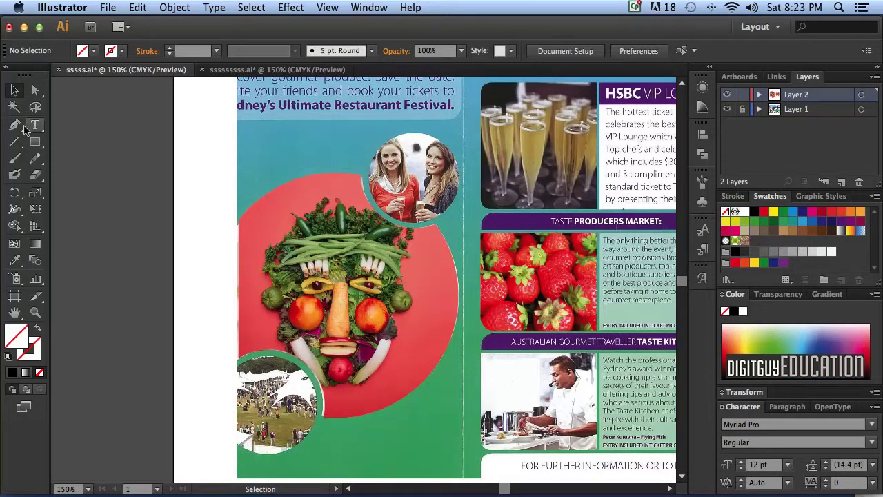
drag(35, 141, 71, 173)
drag(414, 172, 452, 215)
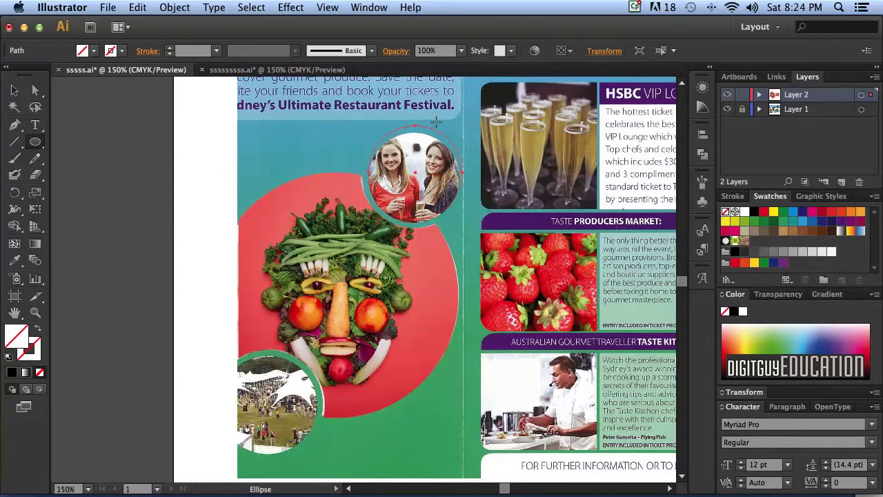
key(super+shift+a)
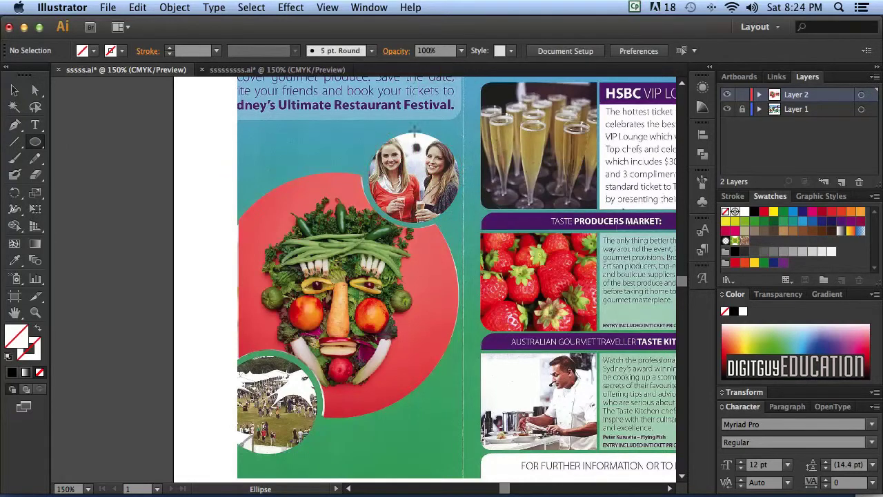